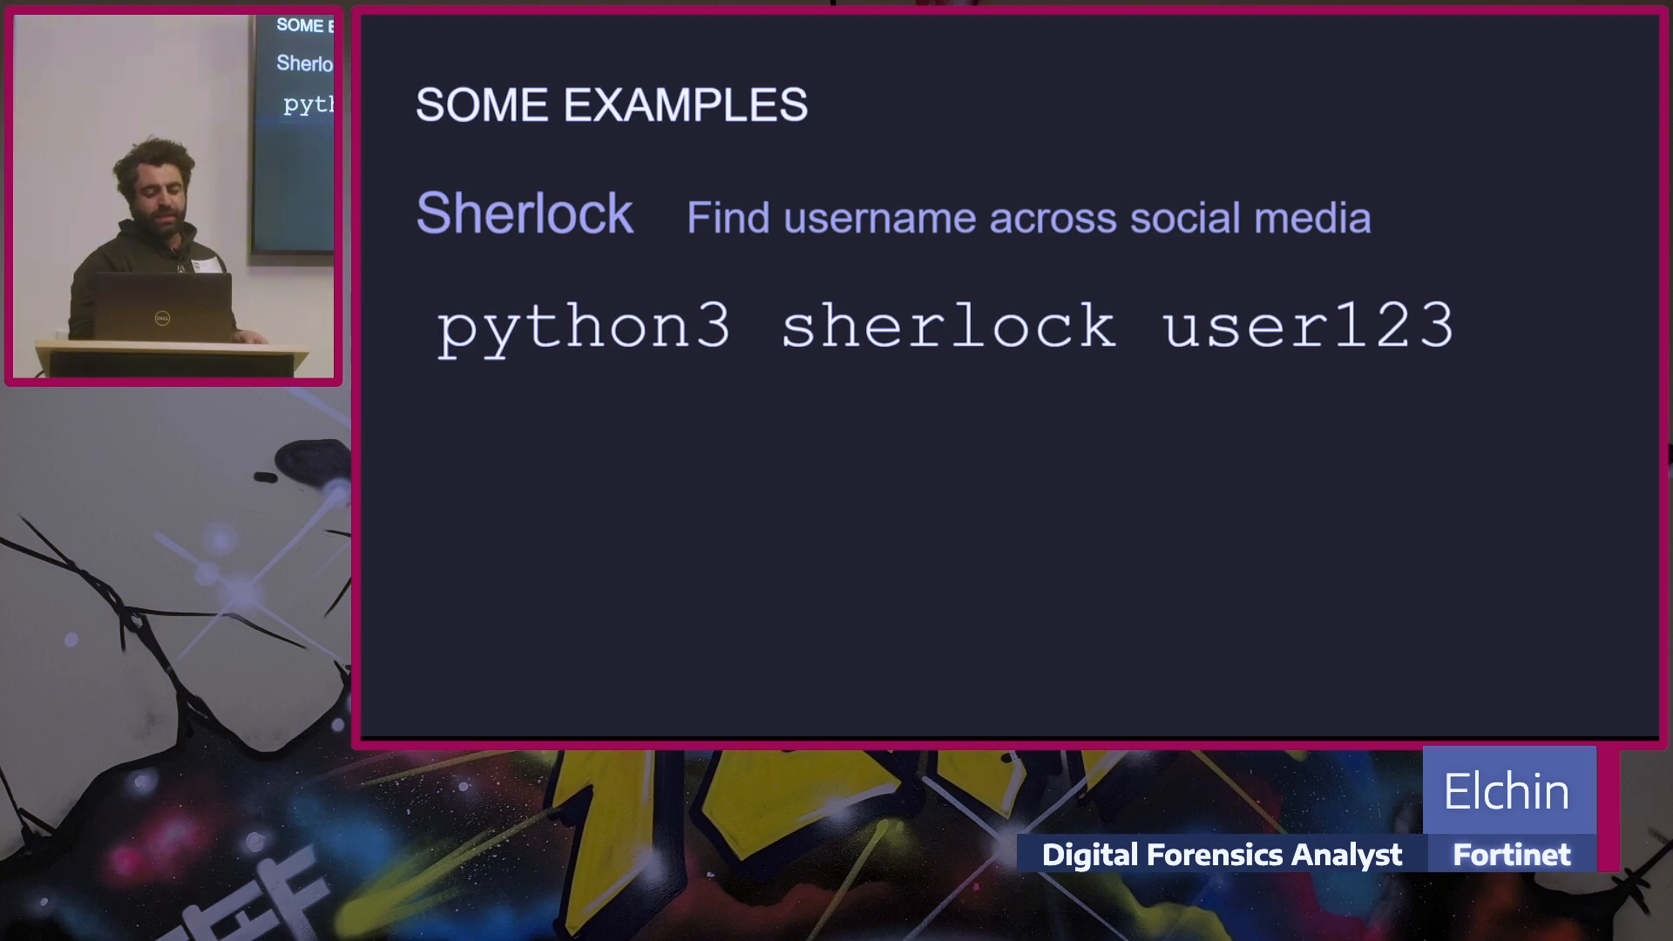
- Leave the full-screen slideshow on the Sherlock examples slide
key(Escape)
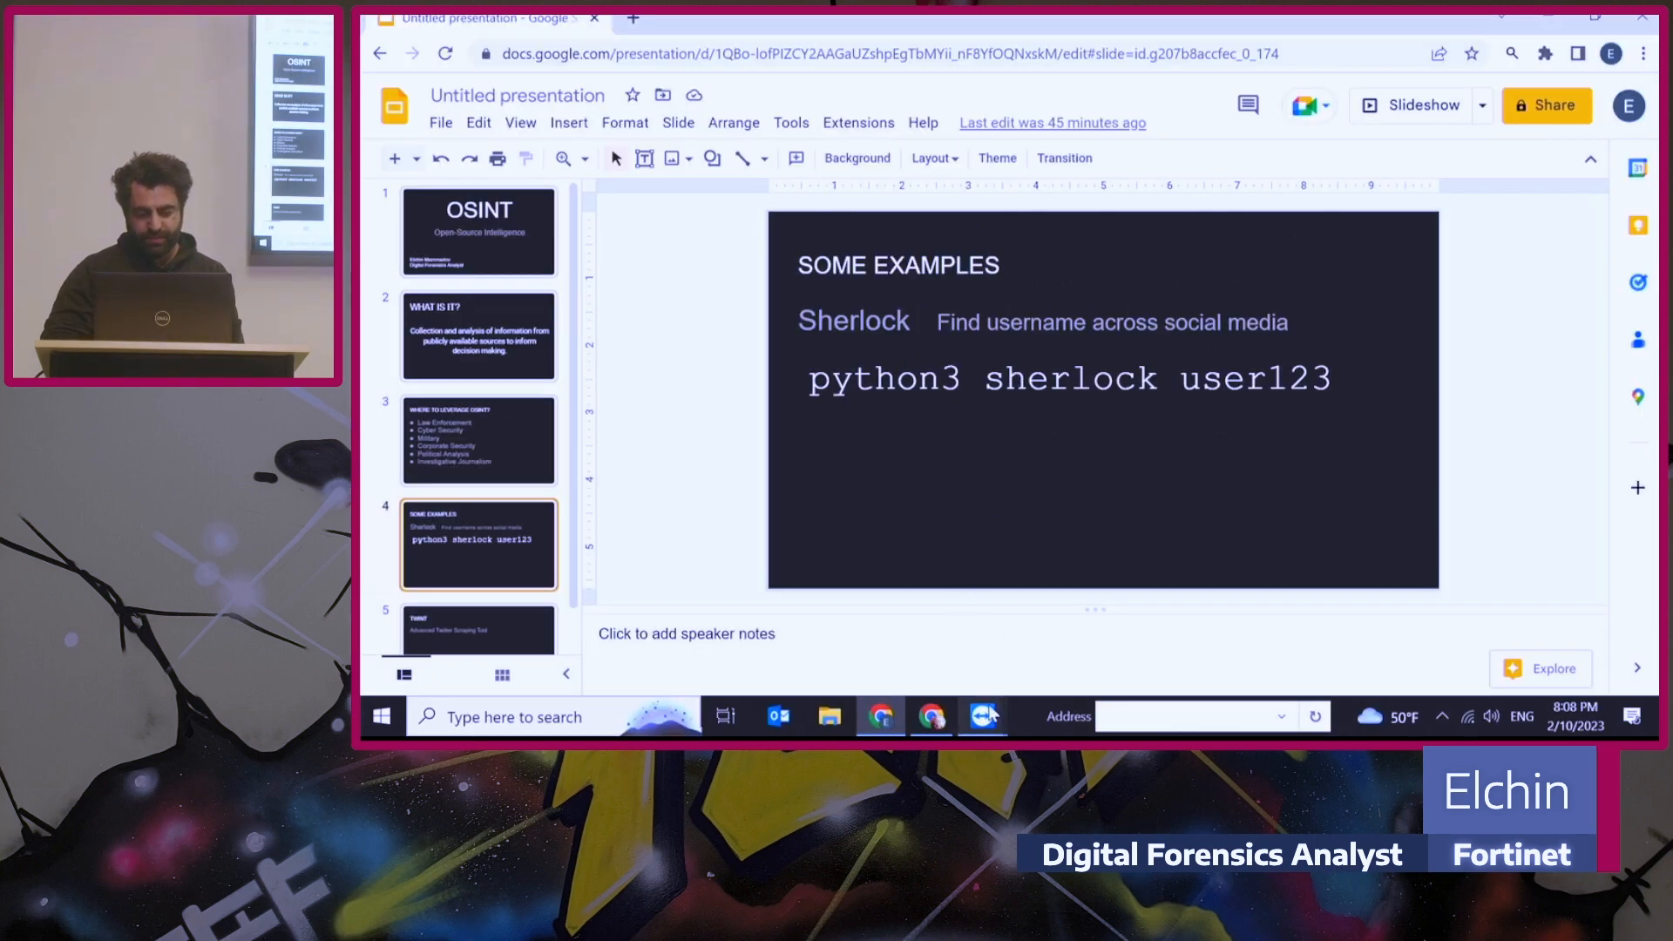
- Switch to the remote session, maximize the VirtualBox window and show the CSI Linux applications list
click(1087, 625)
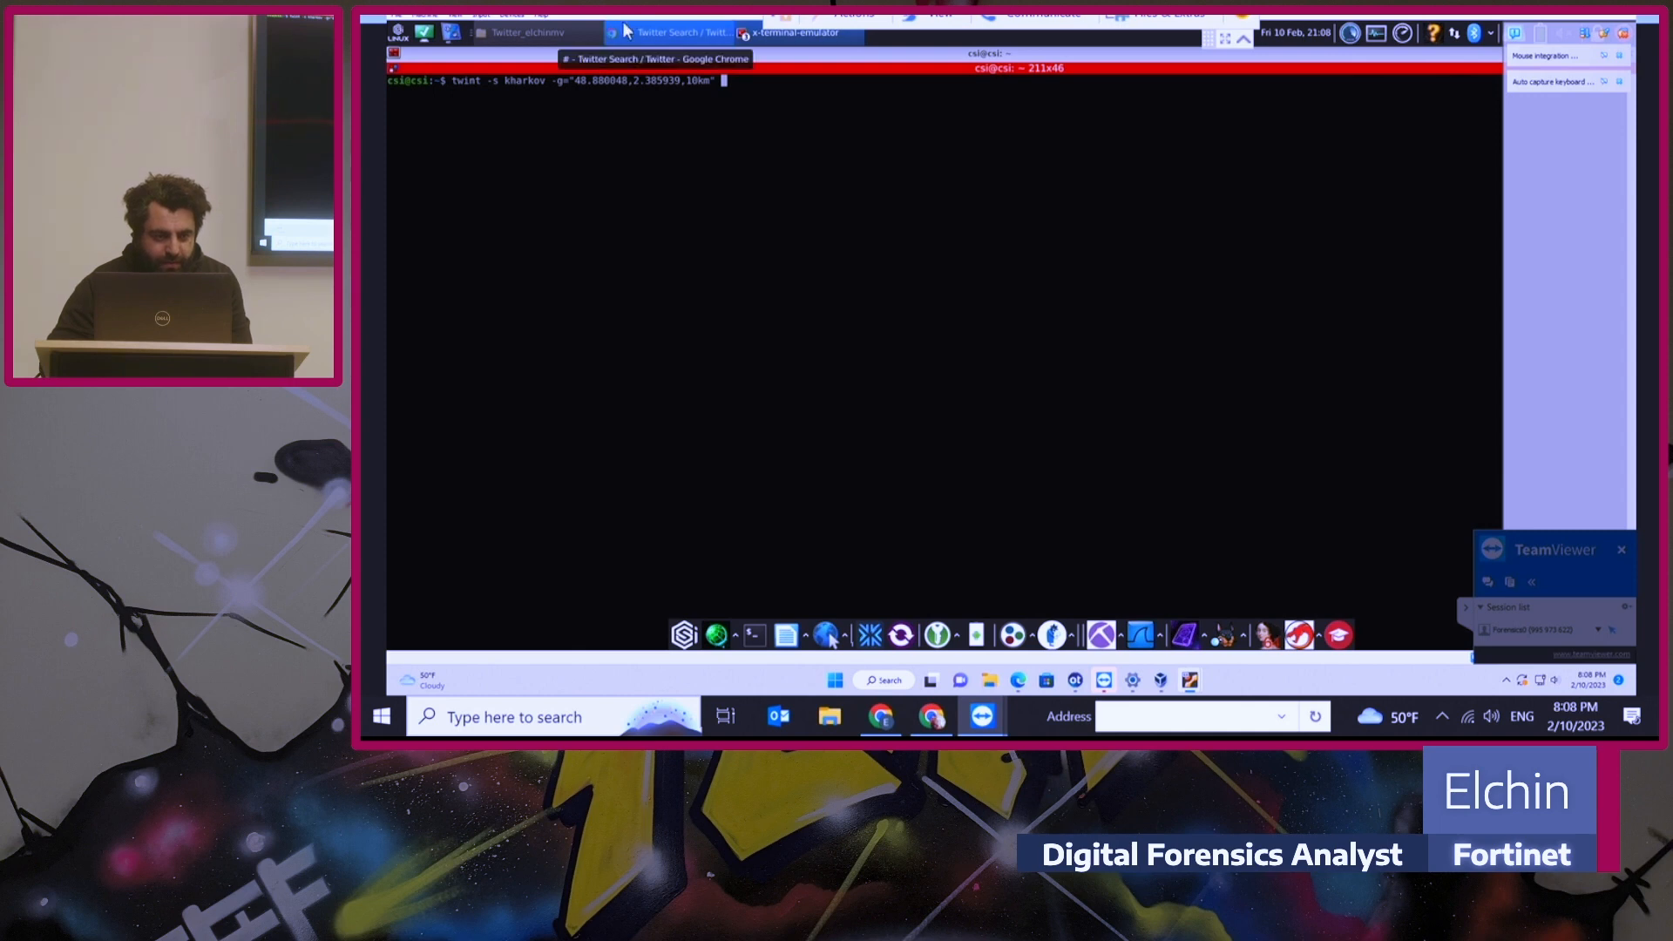
key(Control_R+f)
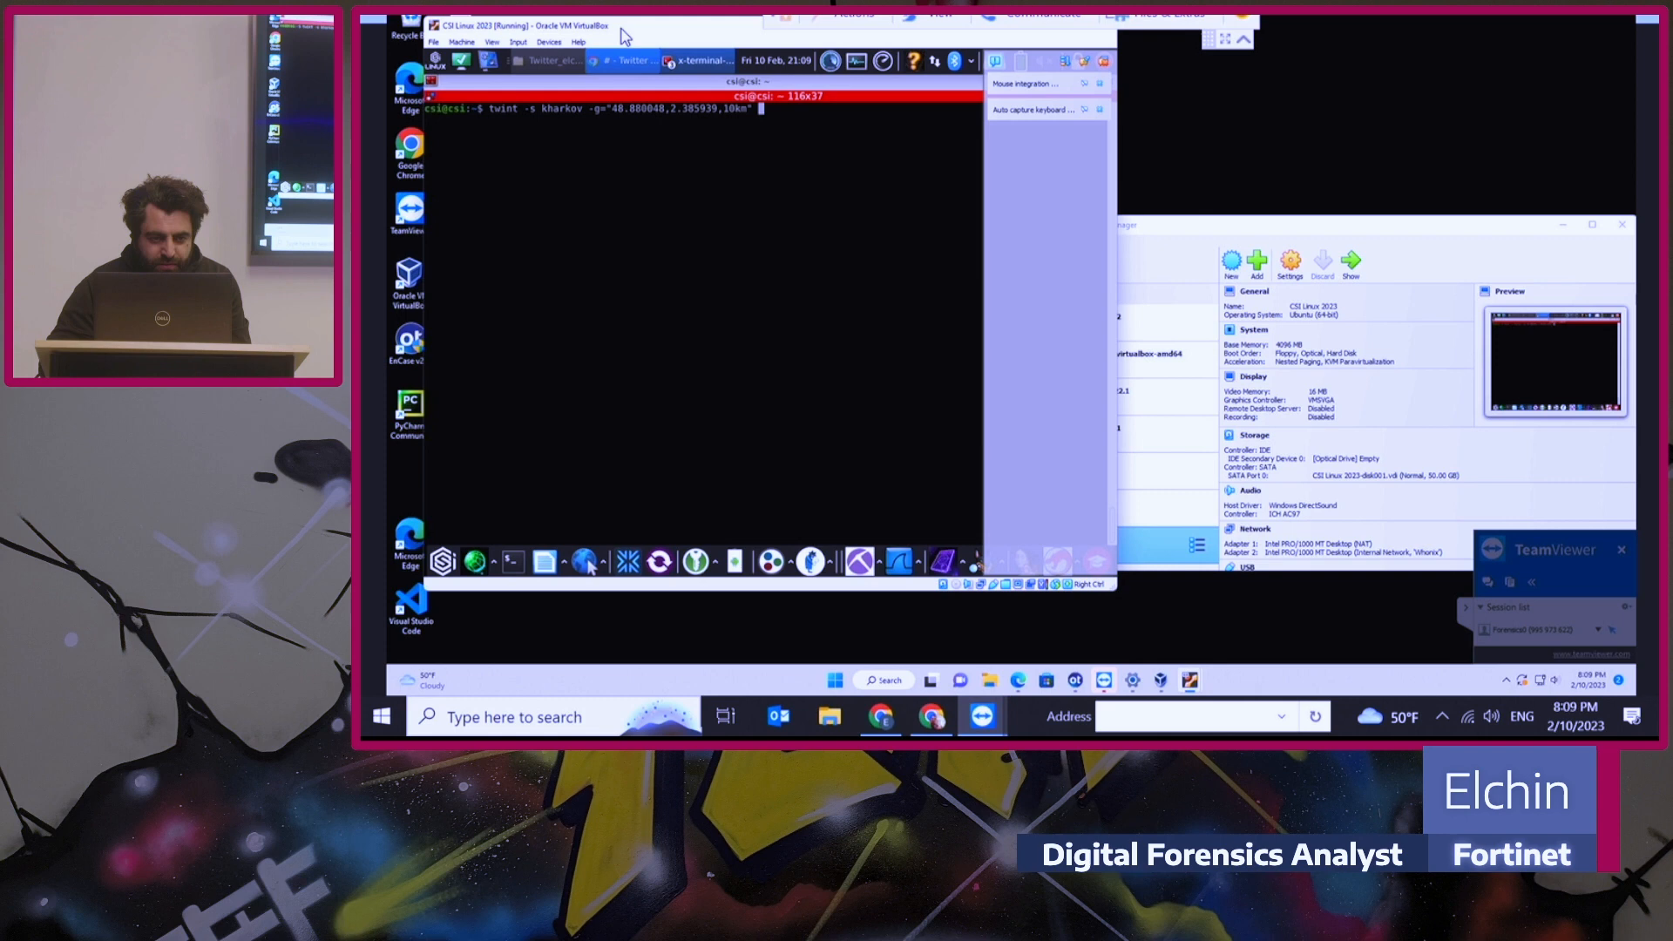
drag(640, 35, 668, 70)
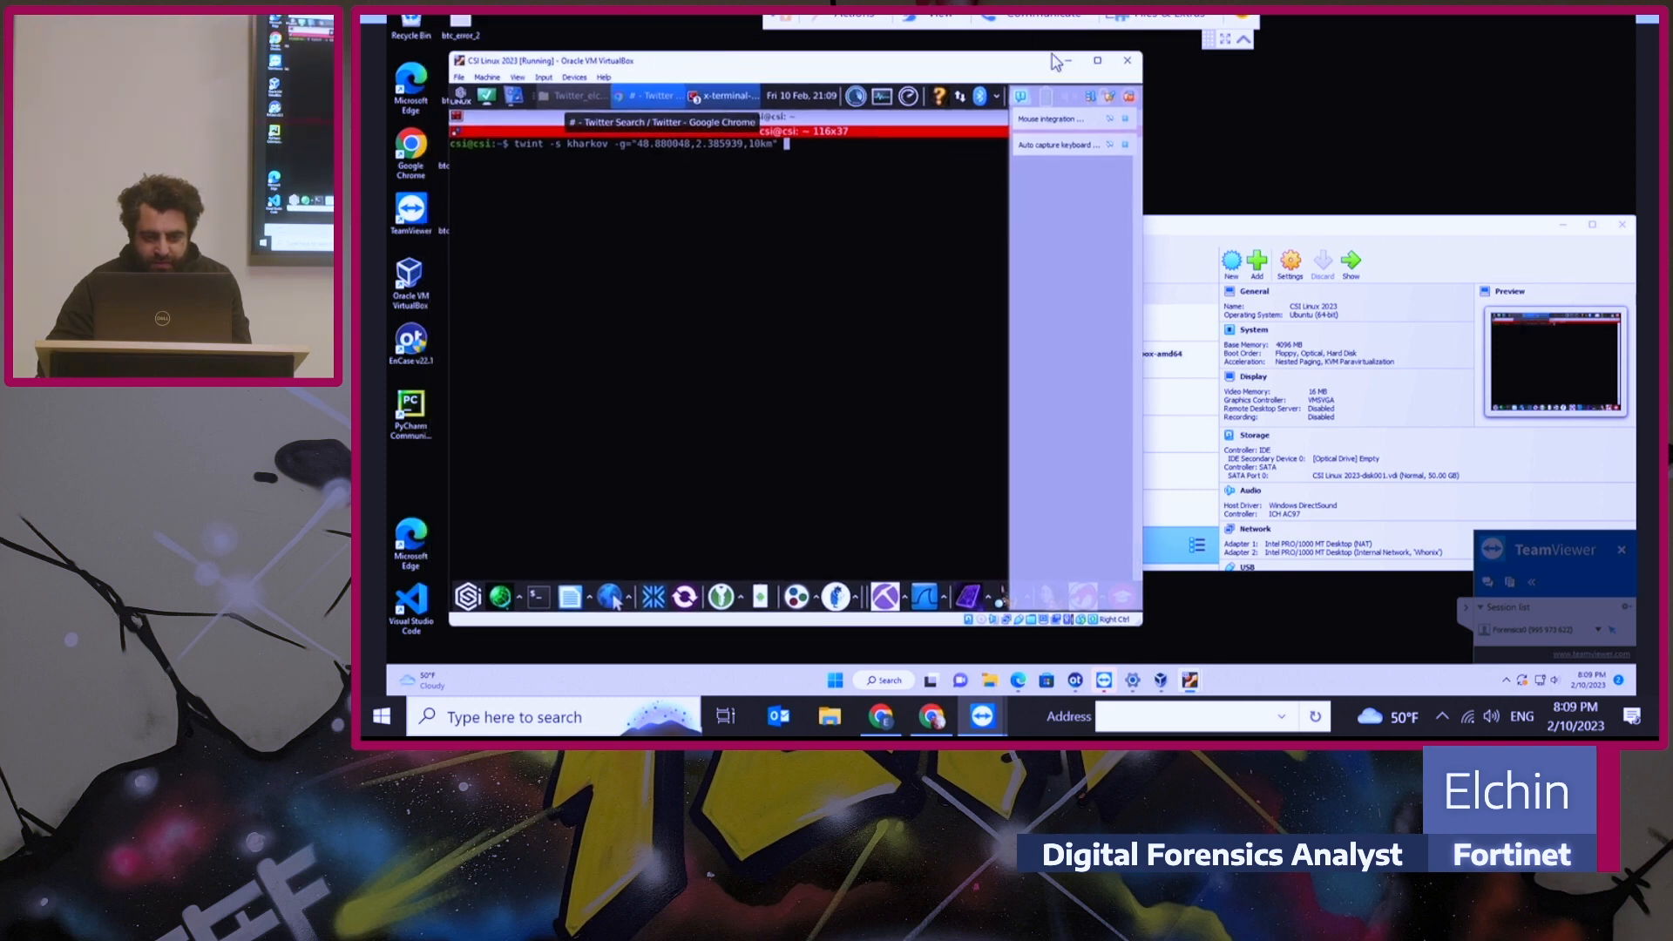
click(1098, 62)
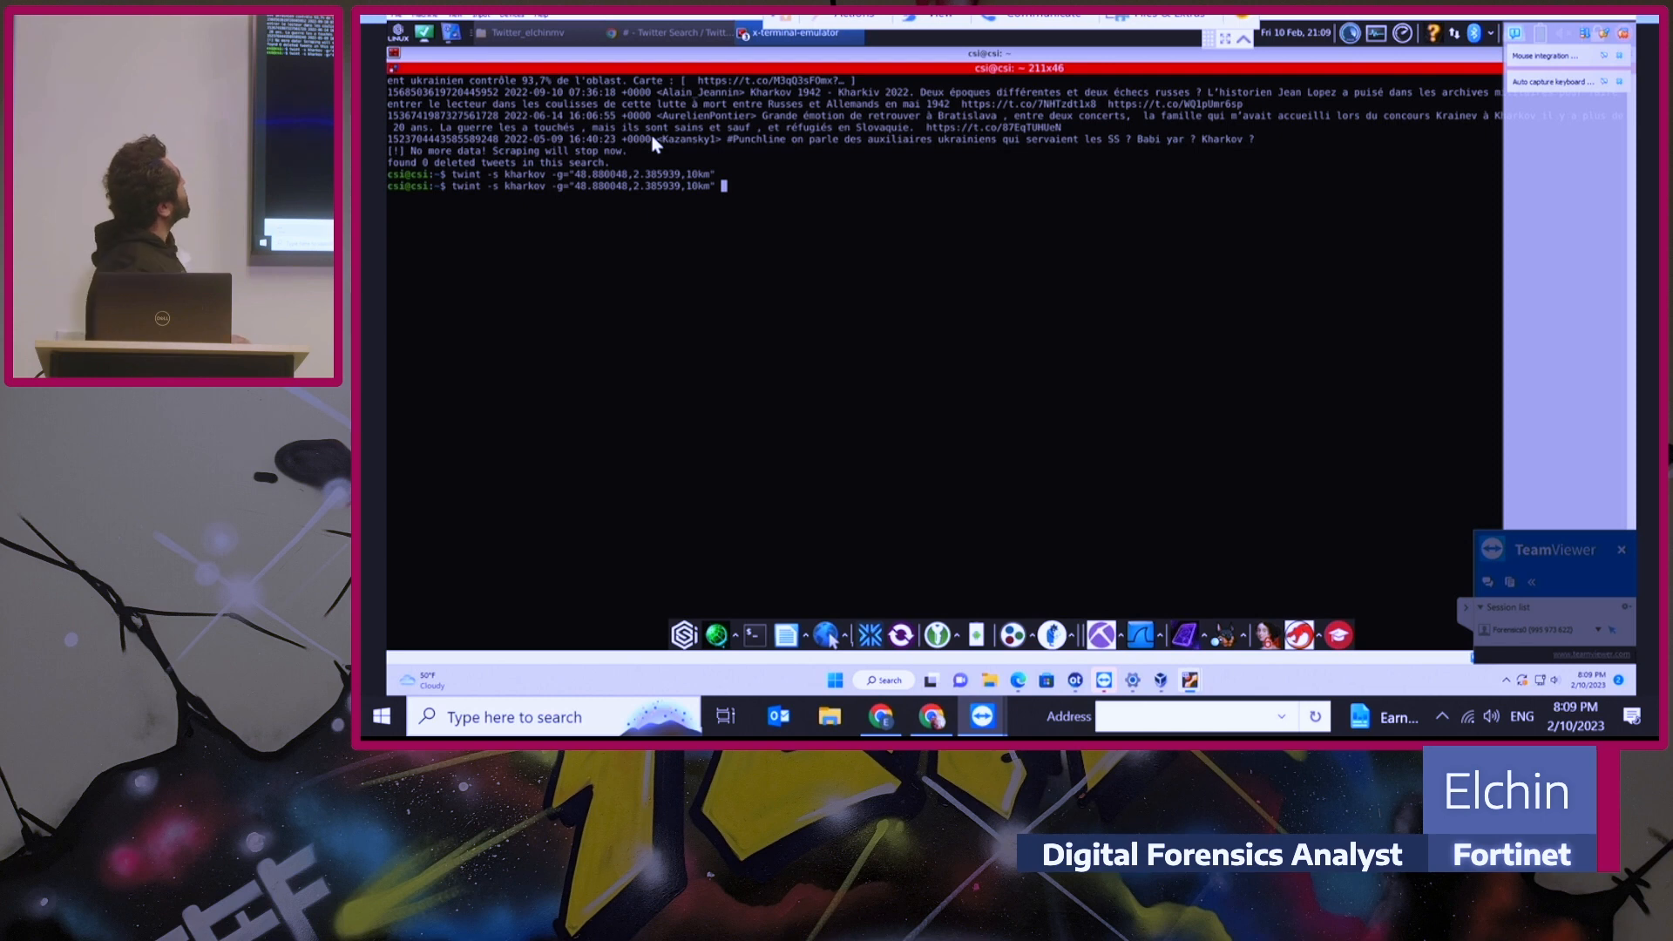
click(398, 35)
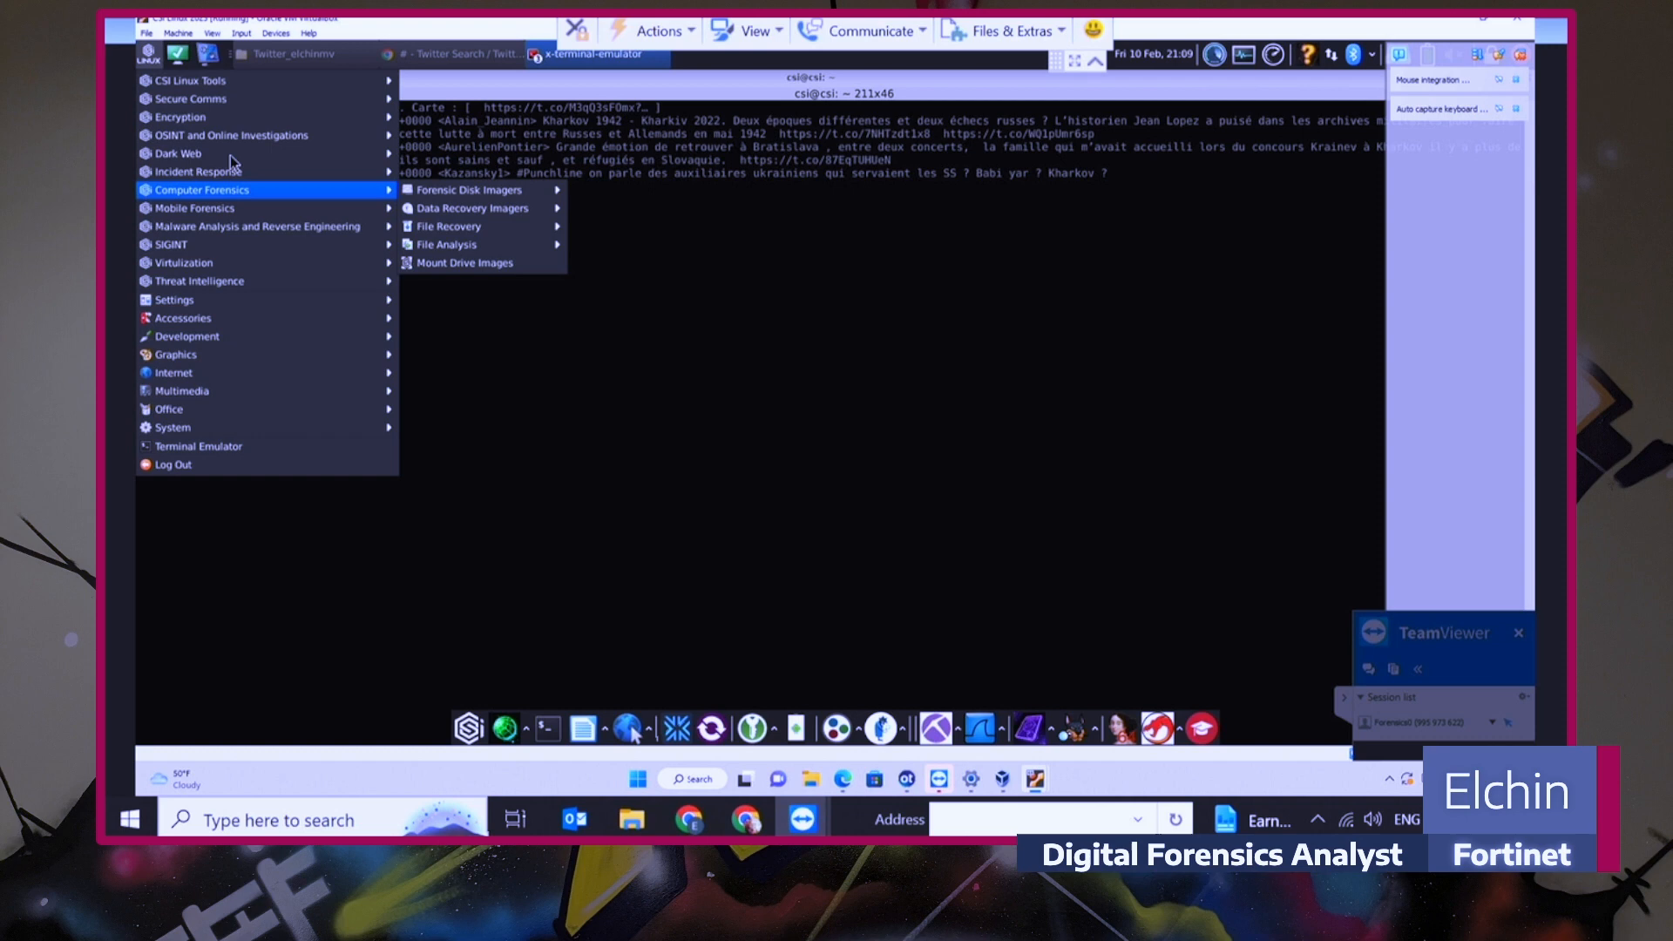
mouse_move(231, 135)
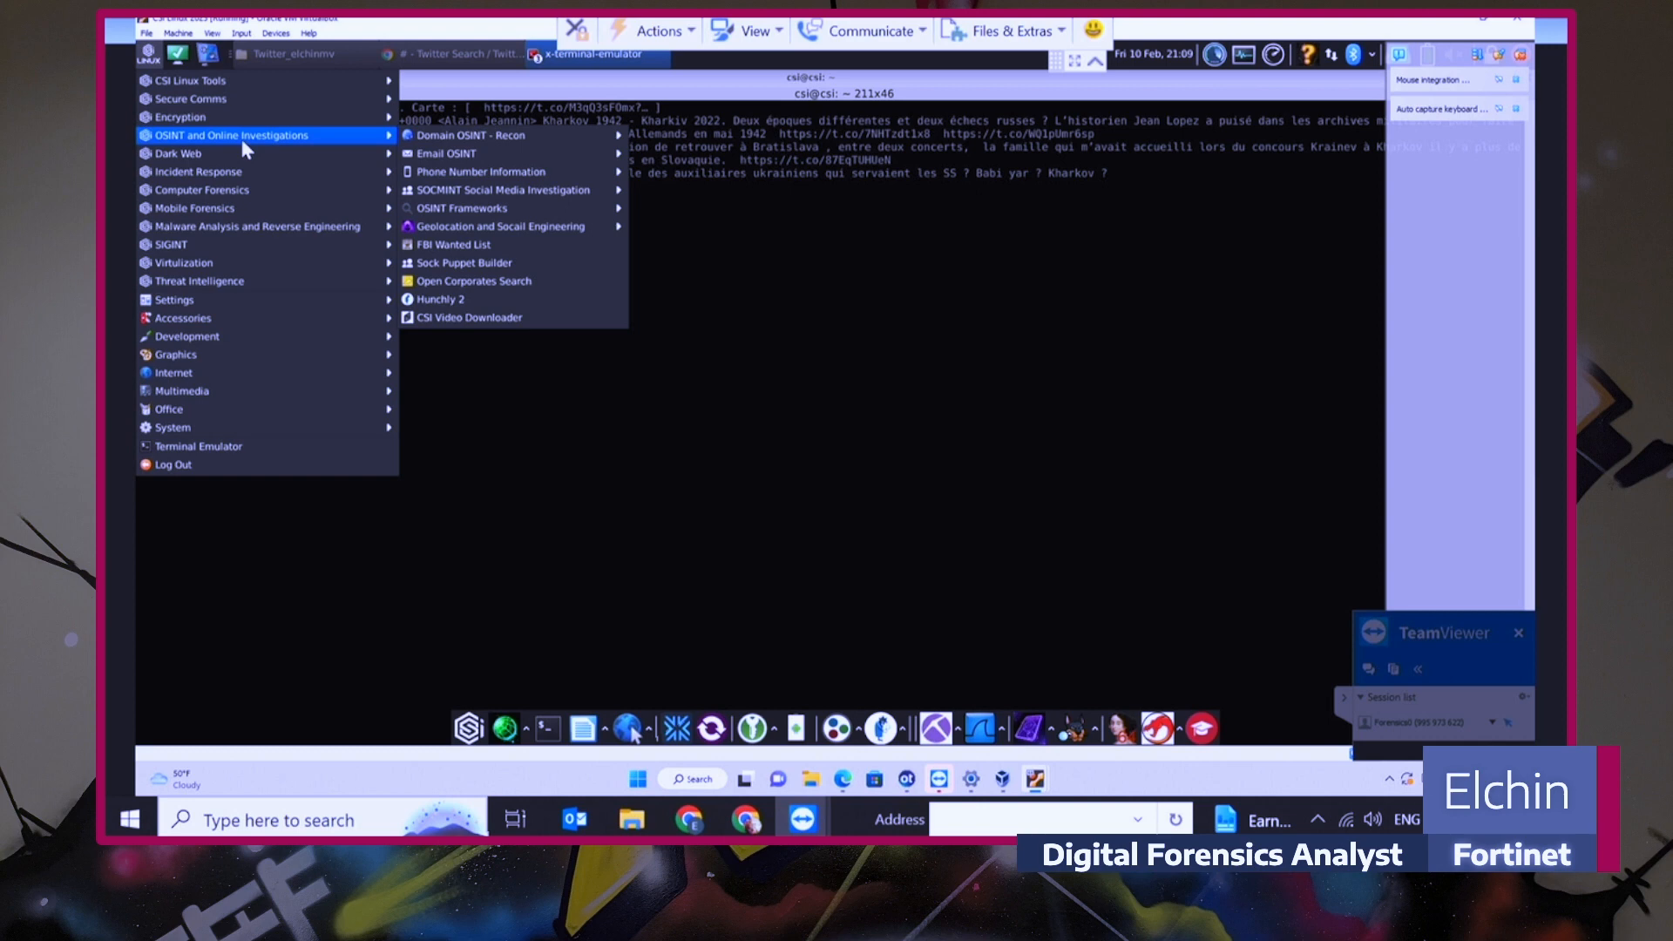
- Review the twint README examples in Chrome, then return to the Linux terminal
click(745, 819)
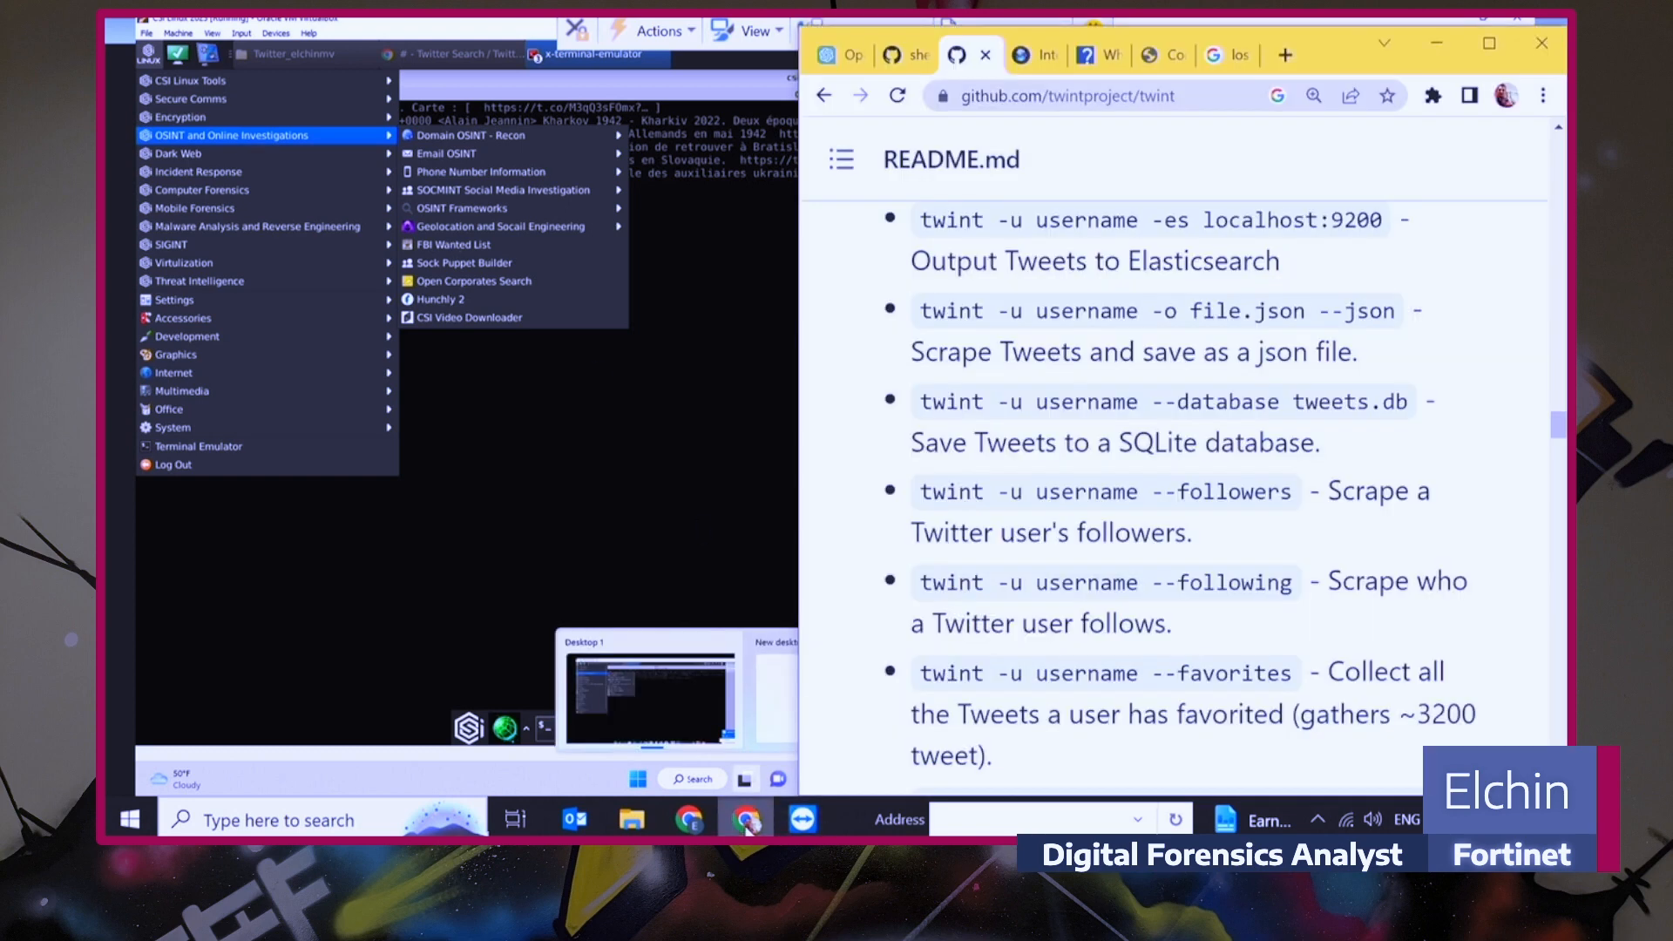
scroll(1052, 457, up, 2)
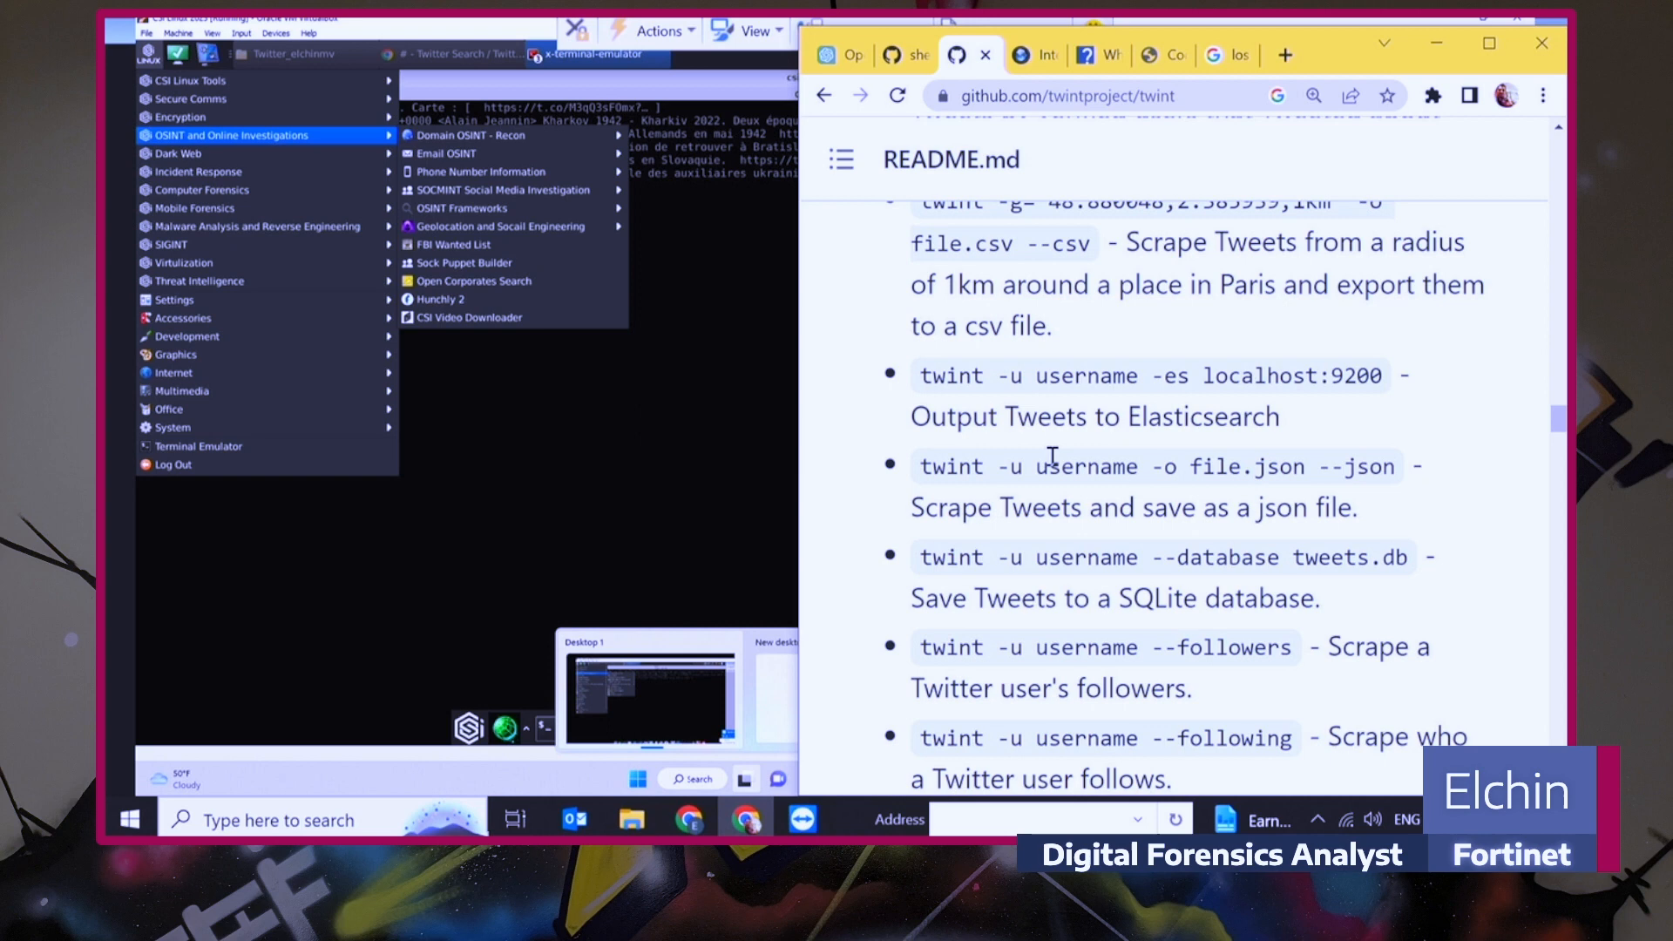
scroll(1051, 455, up, 1)
scroll(1052, 455, up, 1)
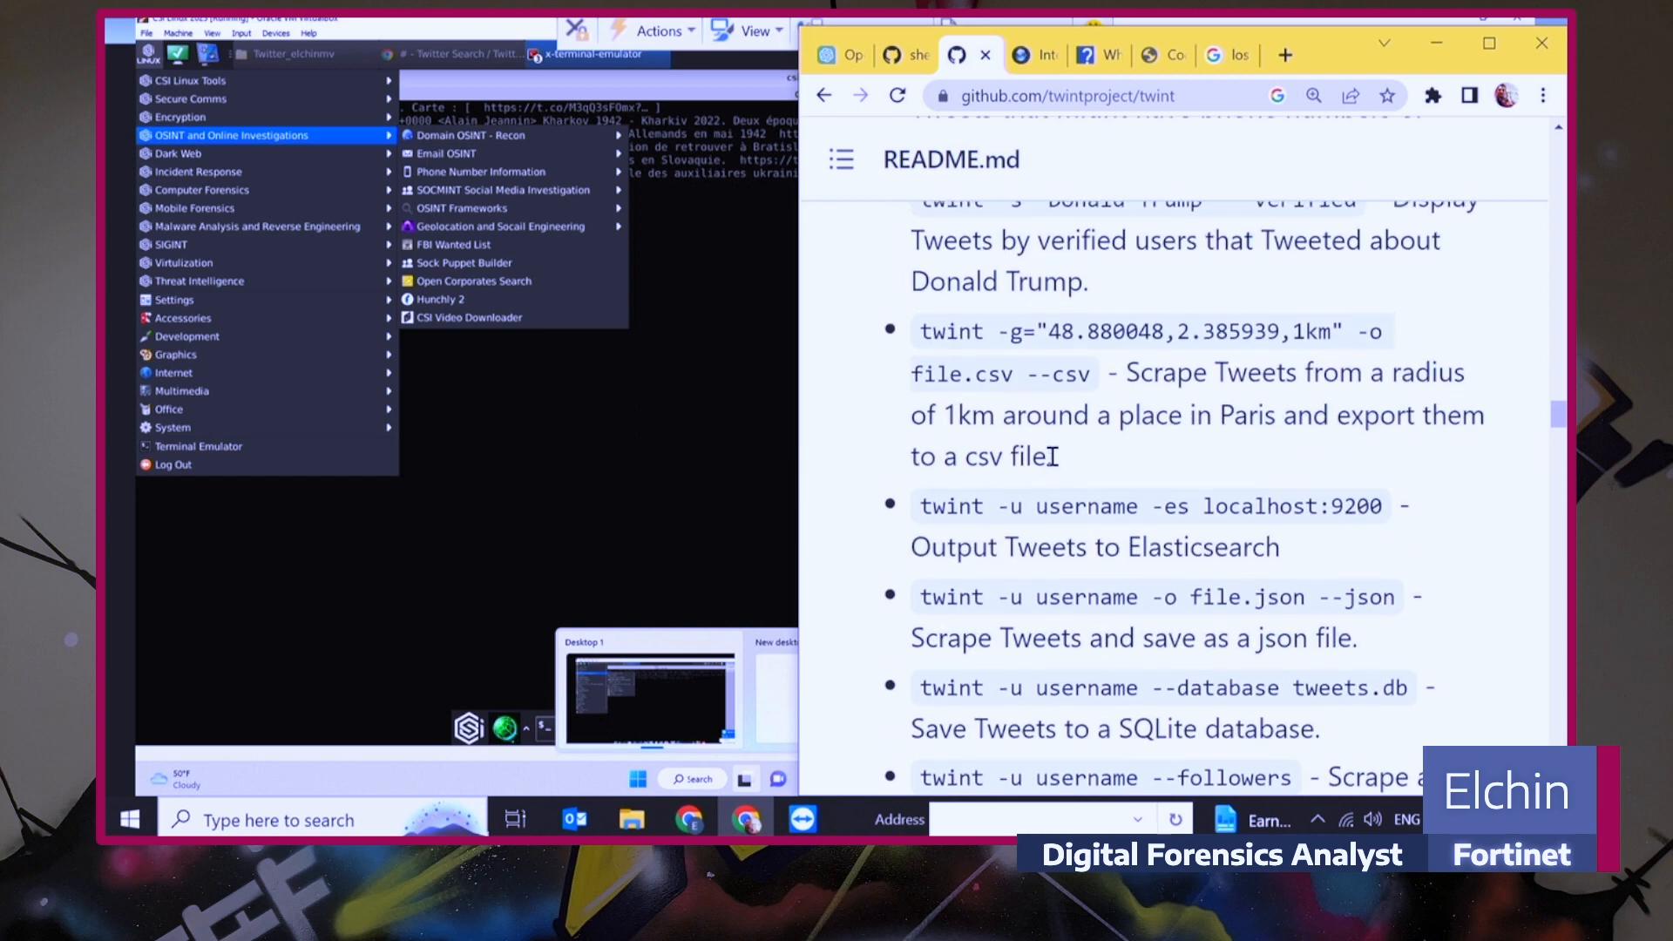
scroll(1051, 456, down, 1)
scroll(1051, 456, down, 1)
scroll(1052, 456, down, 1)
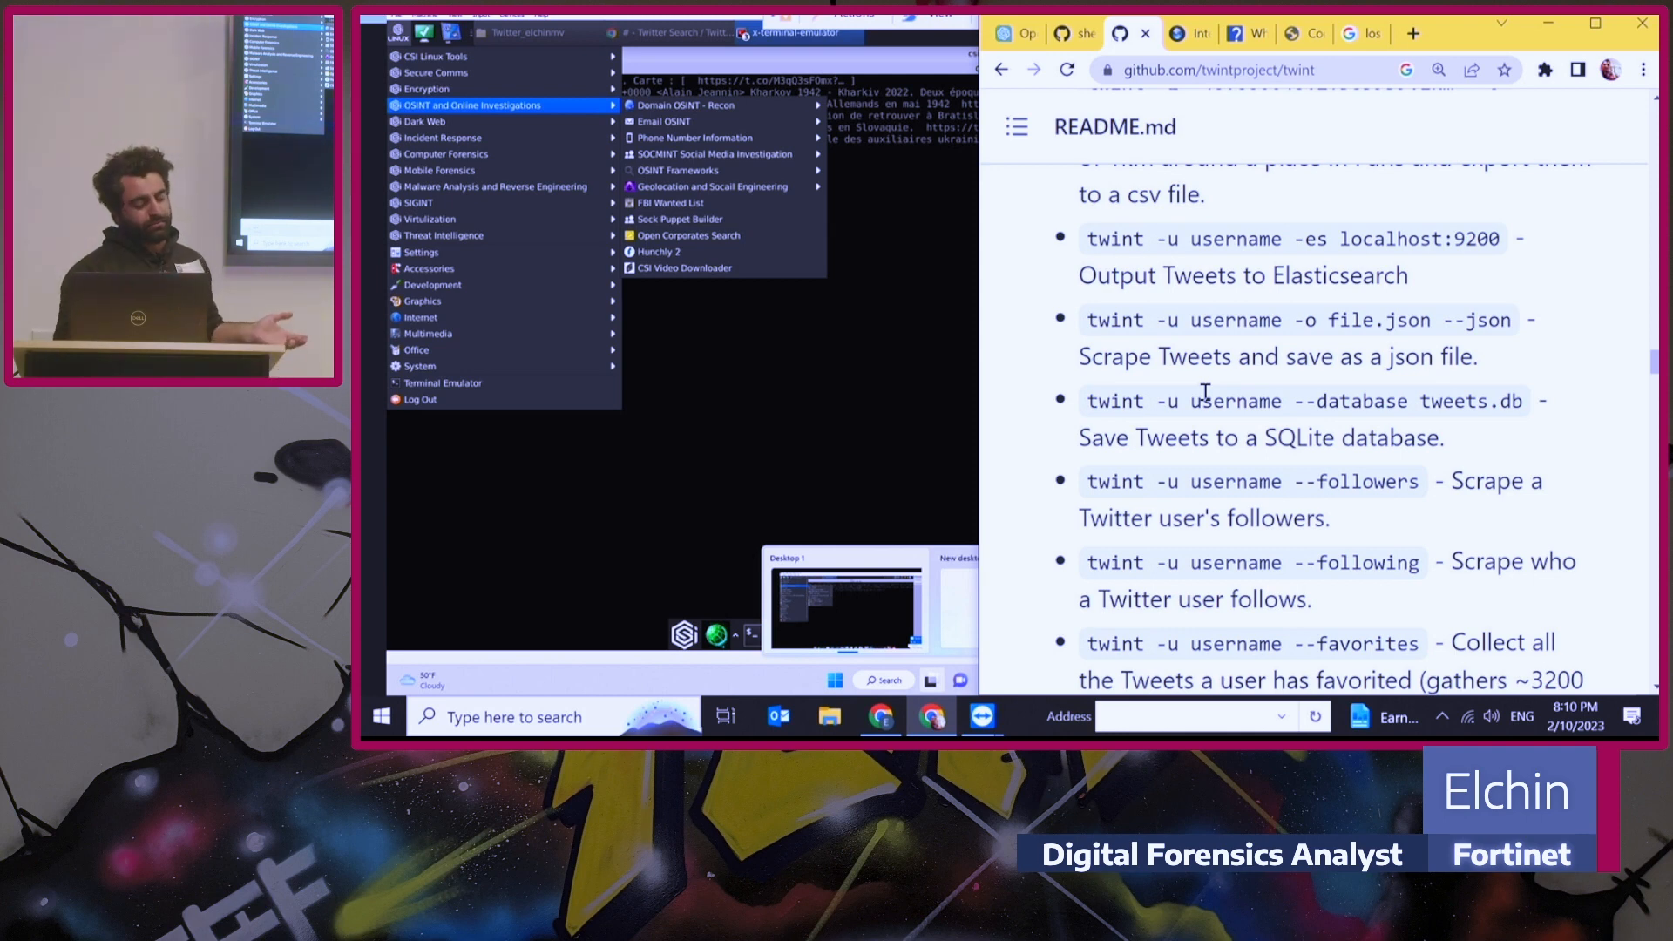
scroll(1205, 393, down, 3)
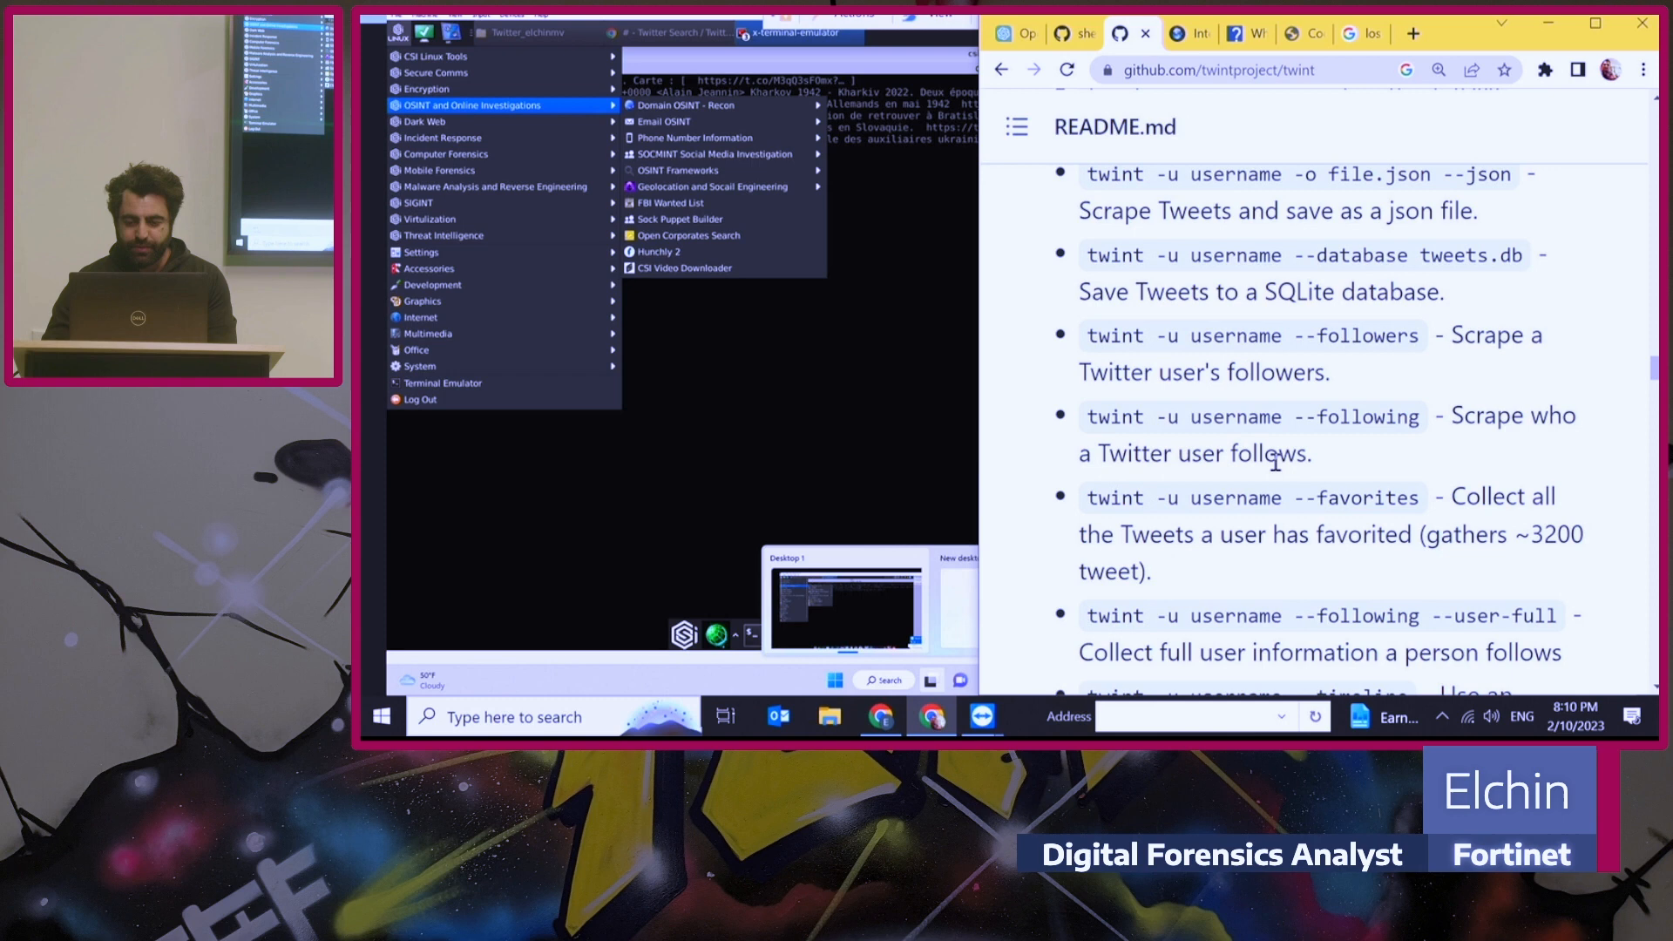
scroll(1274, 464, down, 3)
click(806, 368)
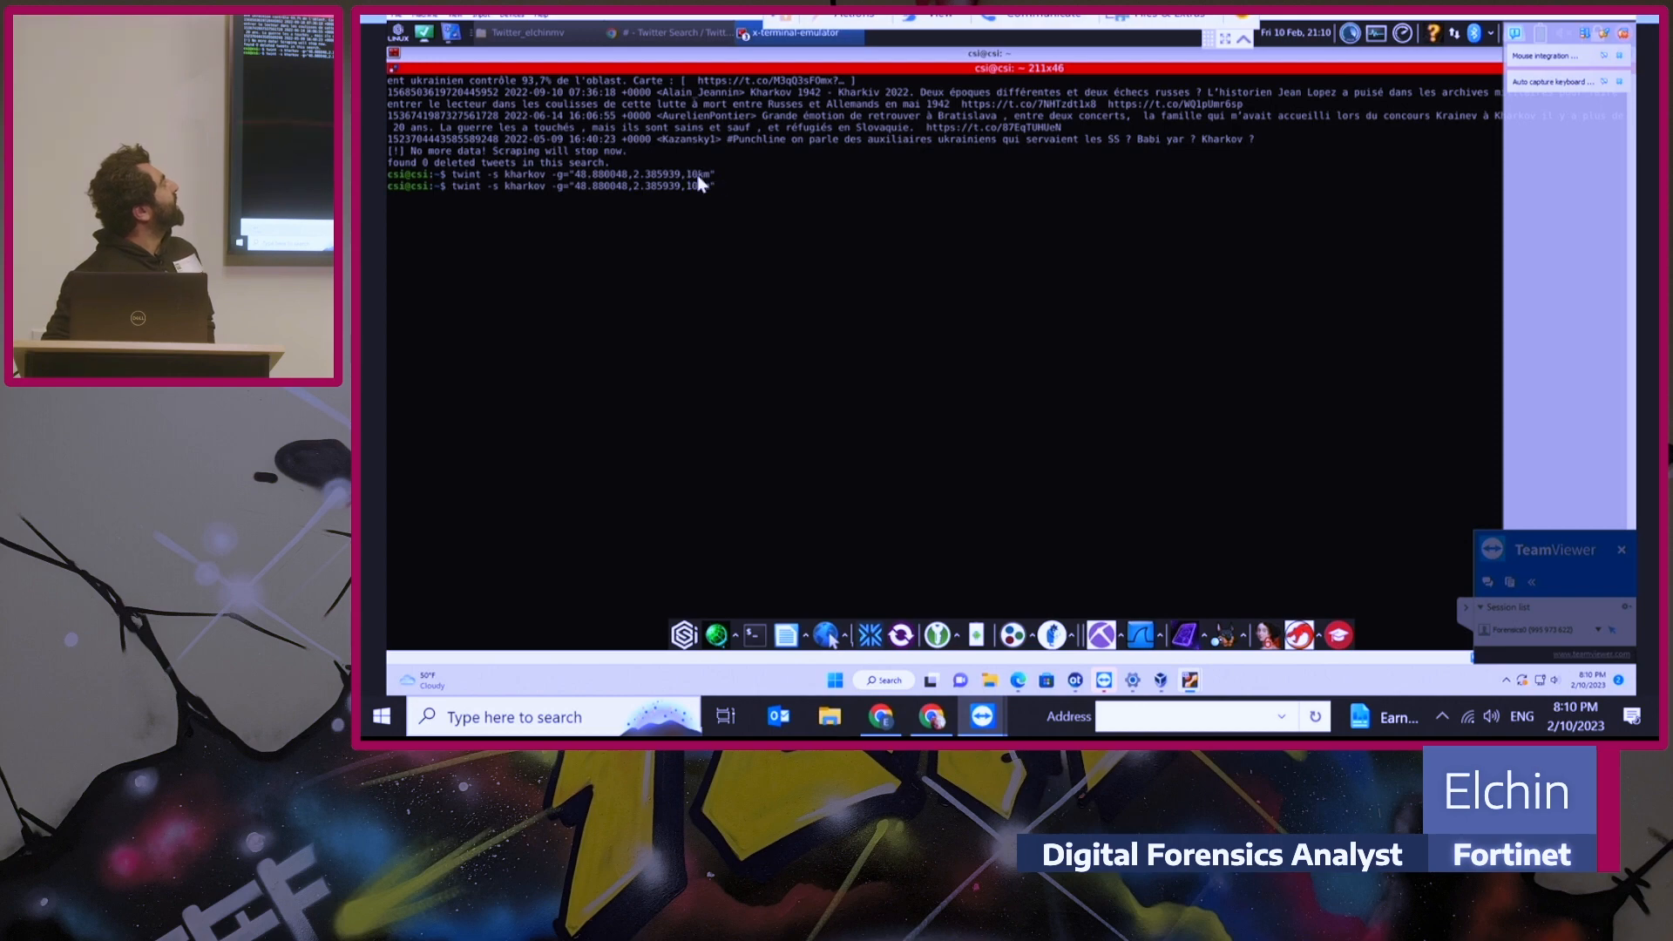
- Recall and rerun the twint kharkov -g search near Paris, then show the applications list
key(Up)
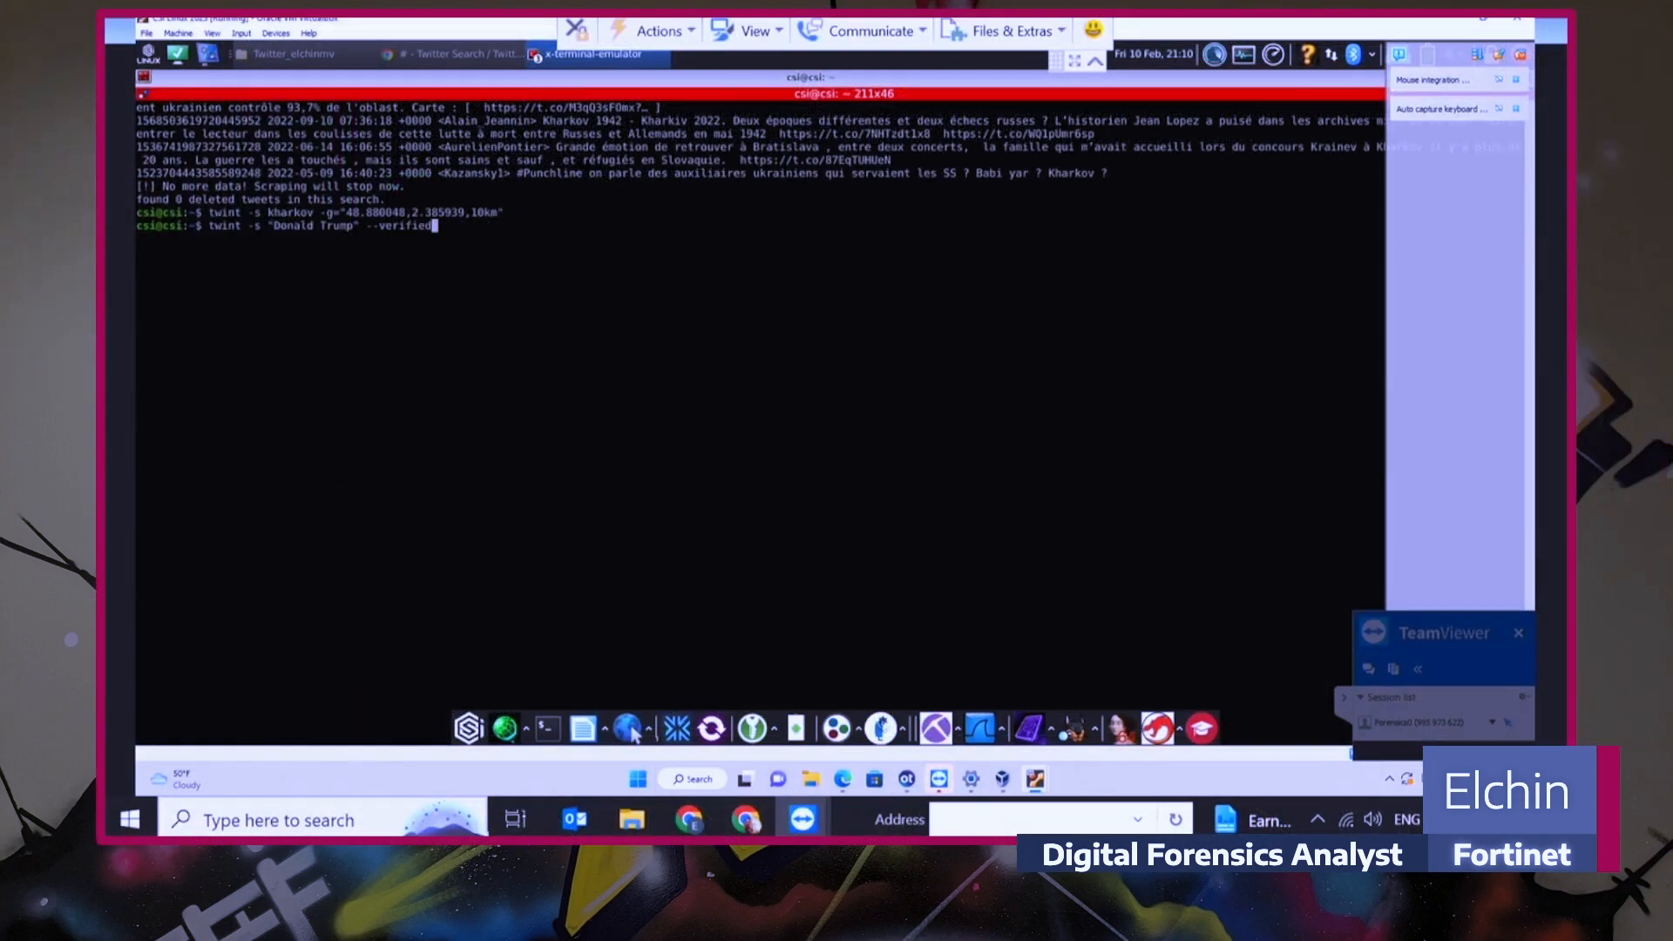
key(Up)
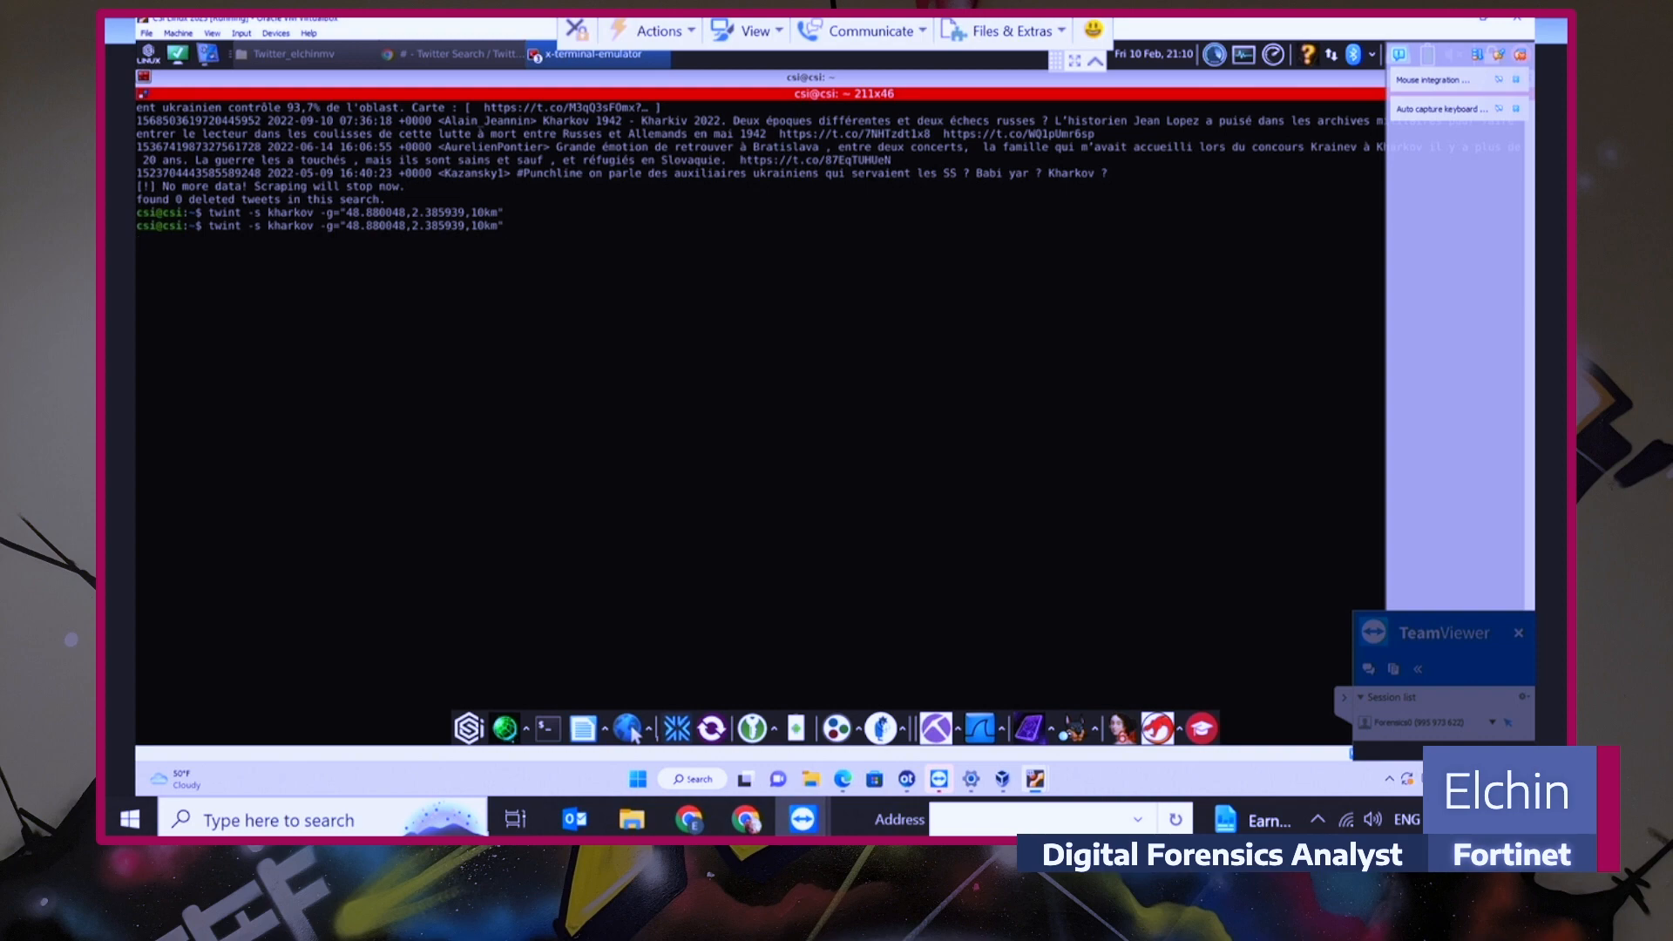
key(Return)
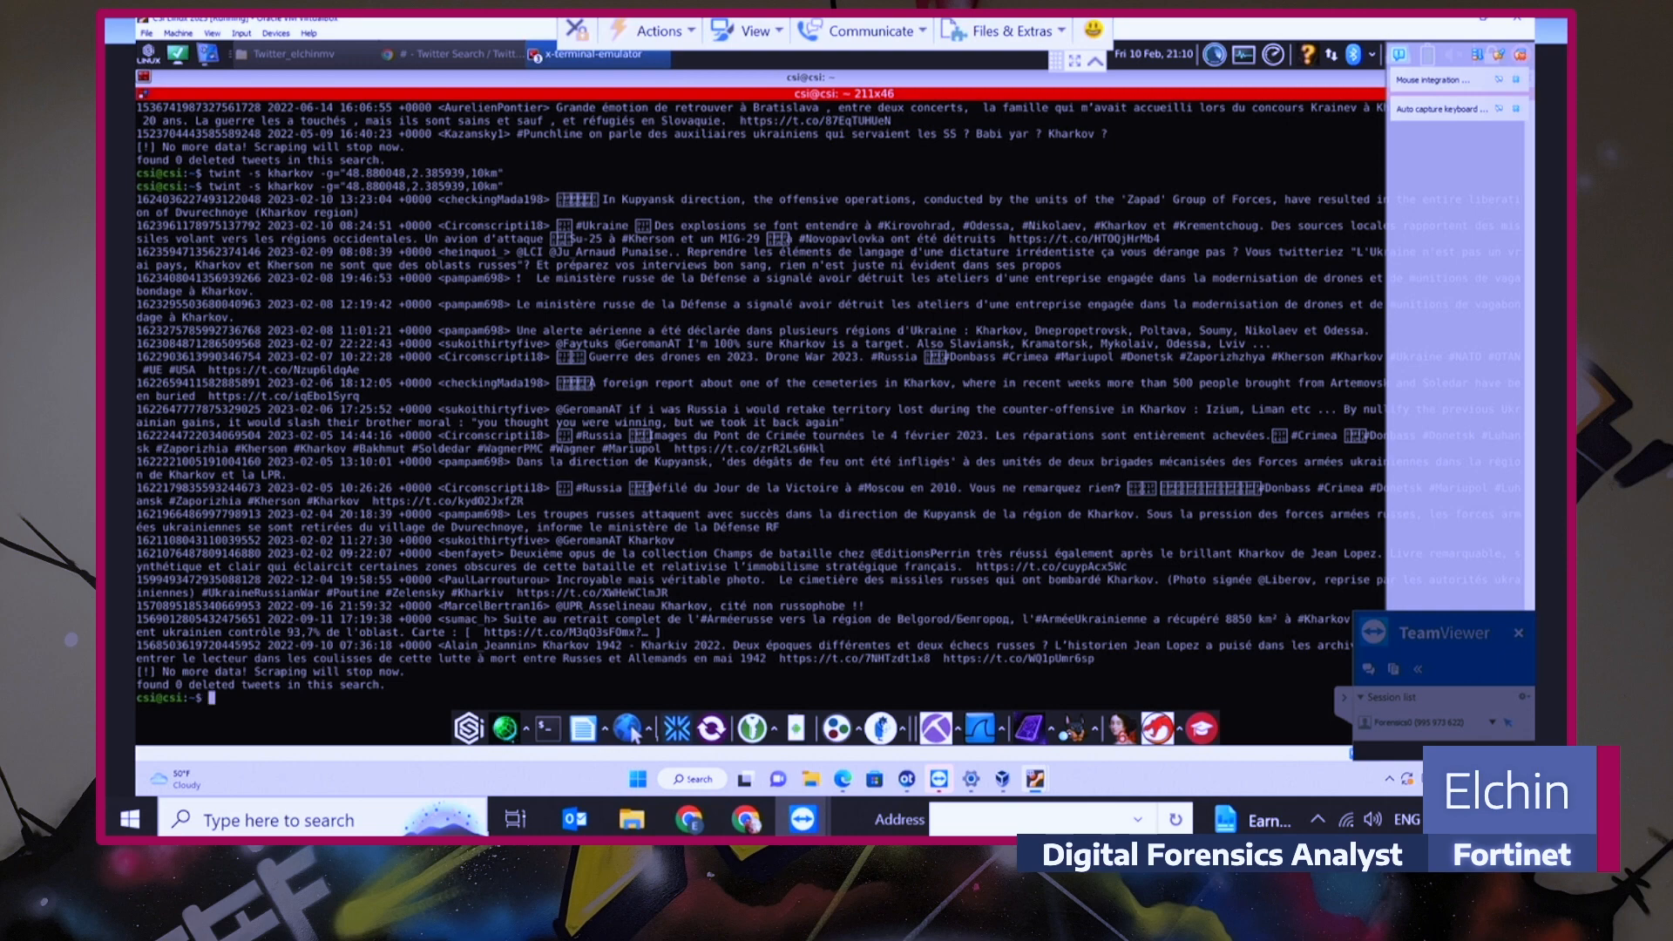
click(148, 54)
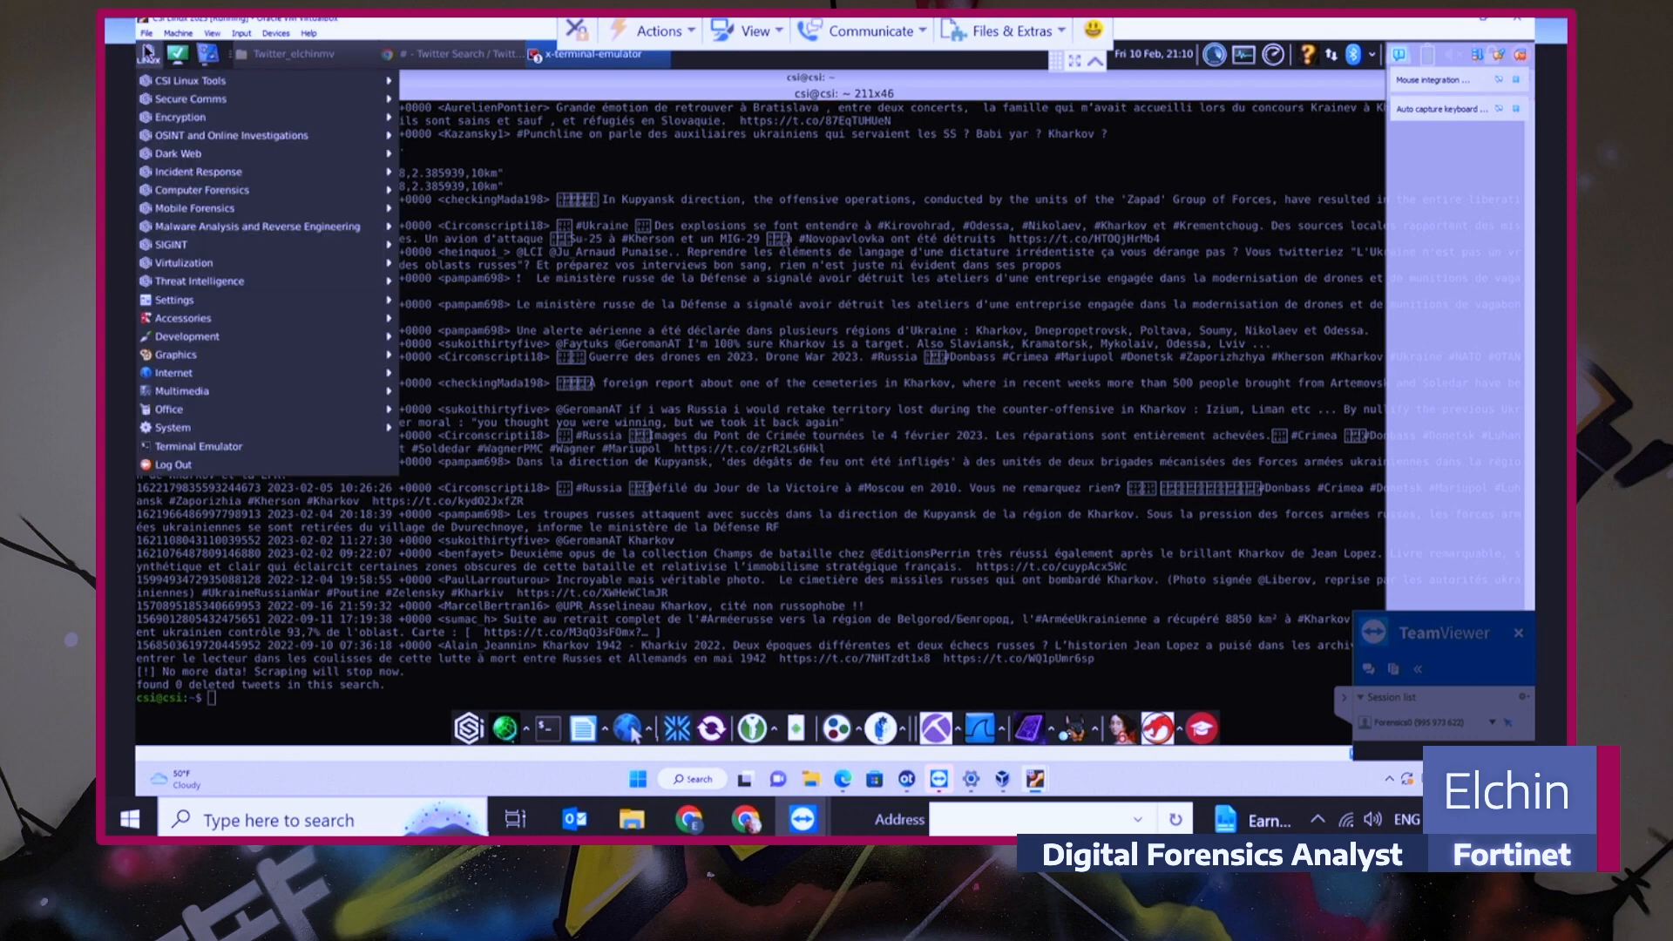
mouse_move(470, 105)
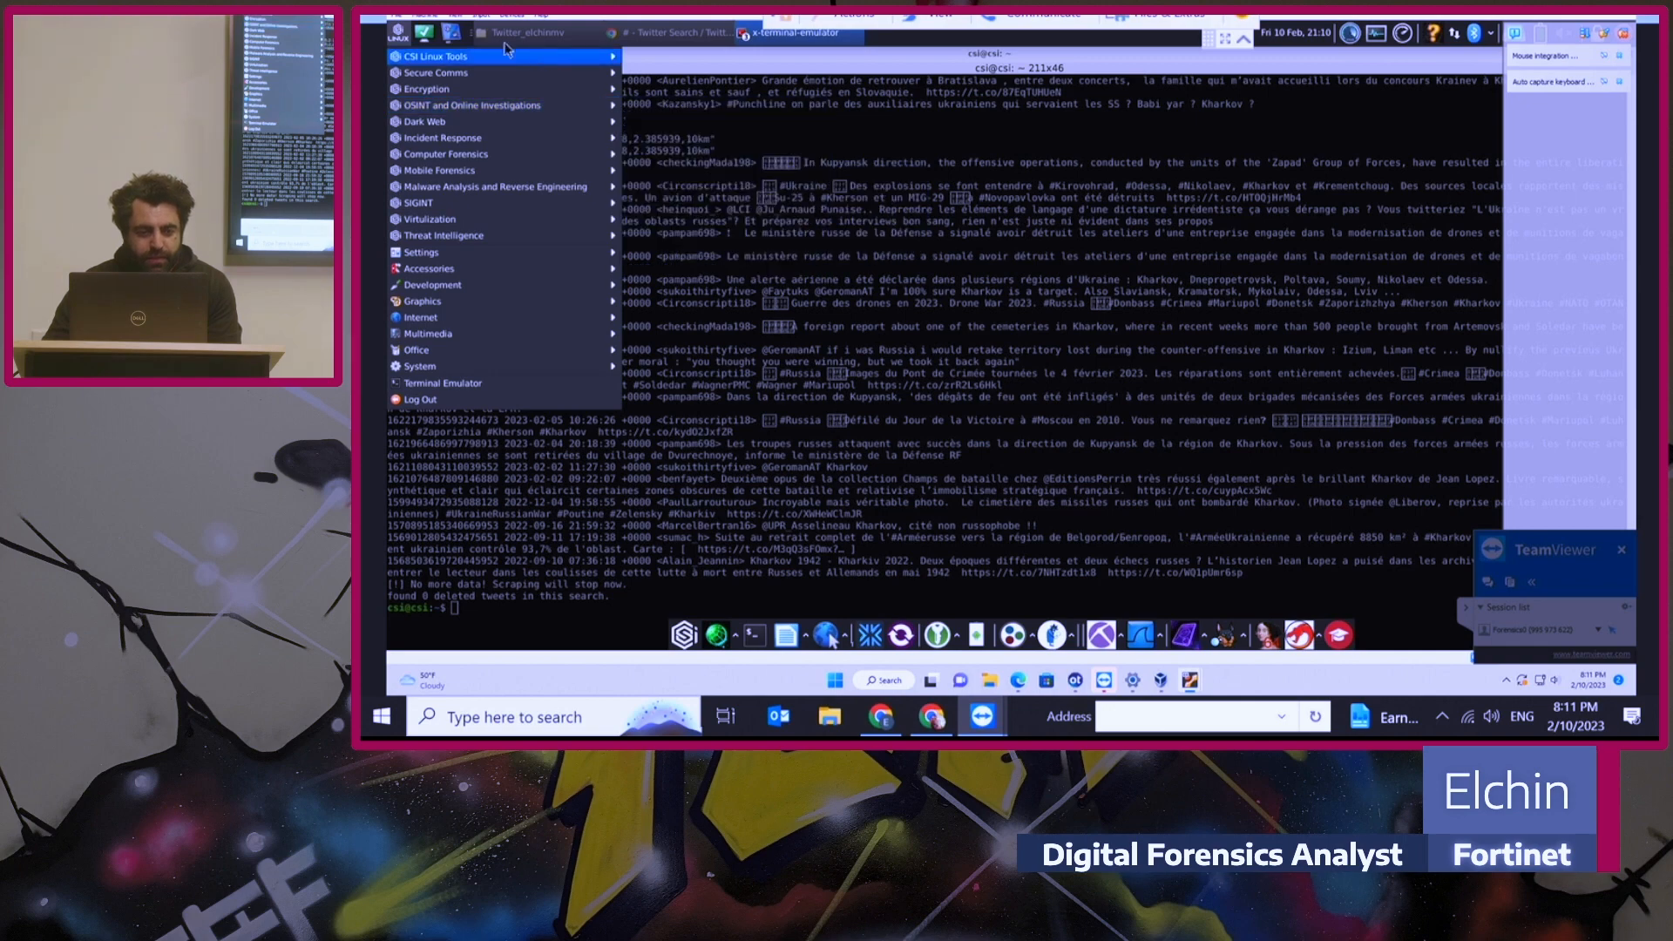
mouse_move(500, 56)
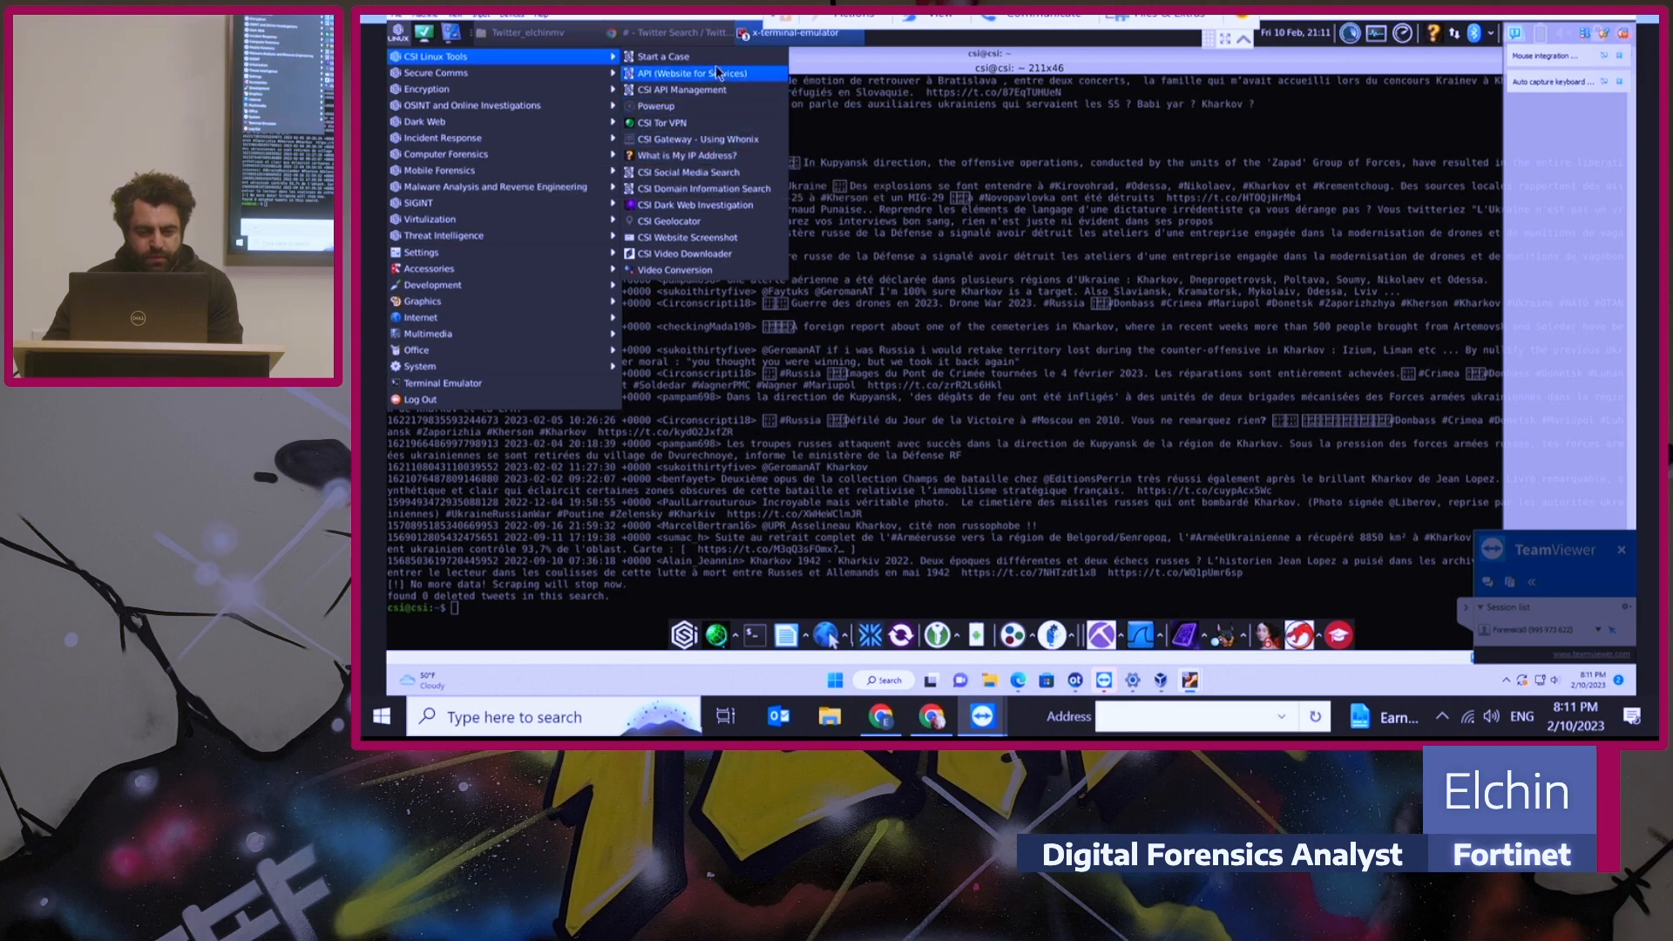
- Launch CSI Social Media Search, confirm the case name and run a username search
click(719, 171)
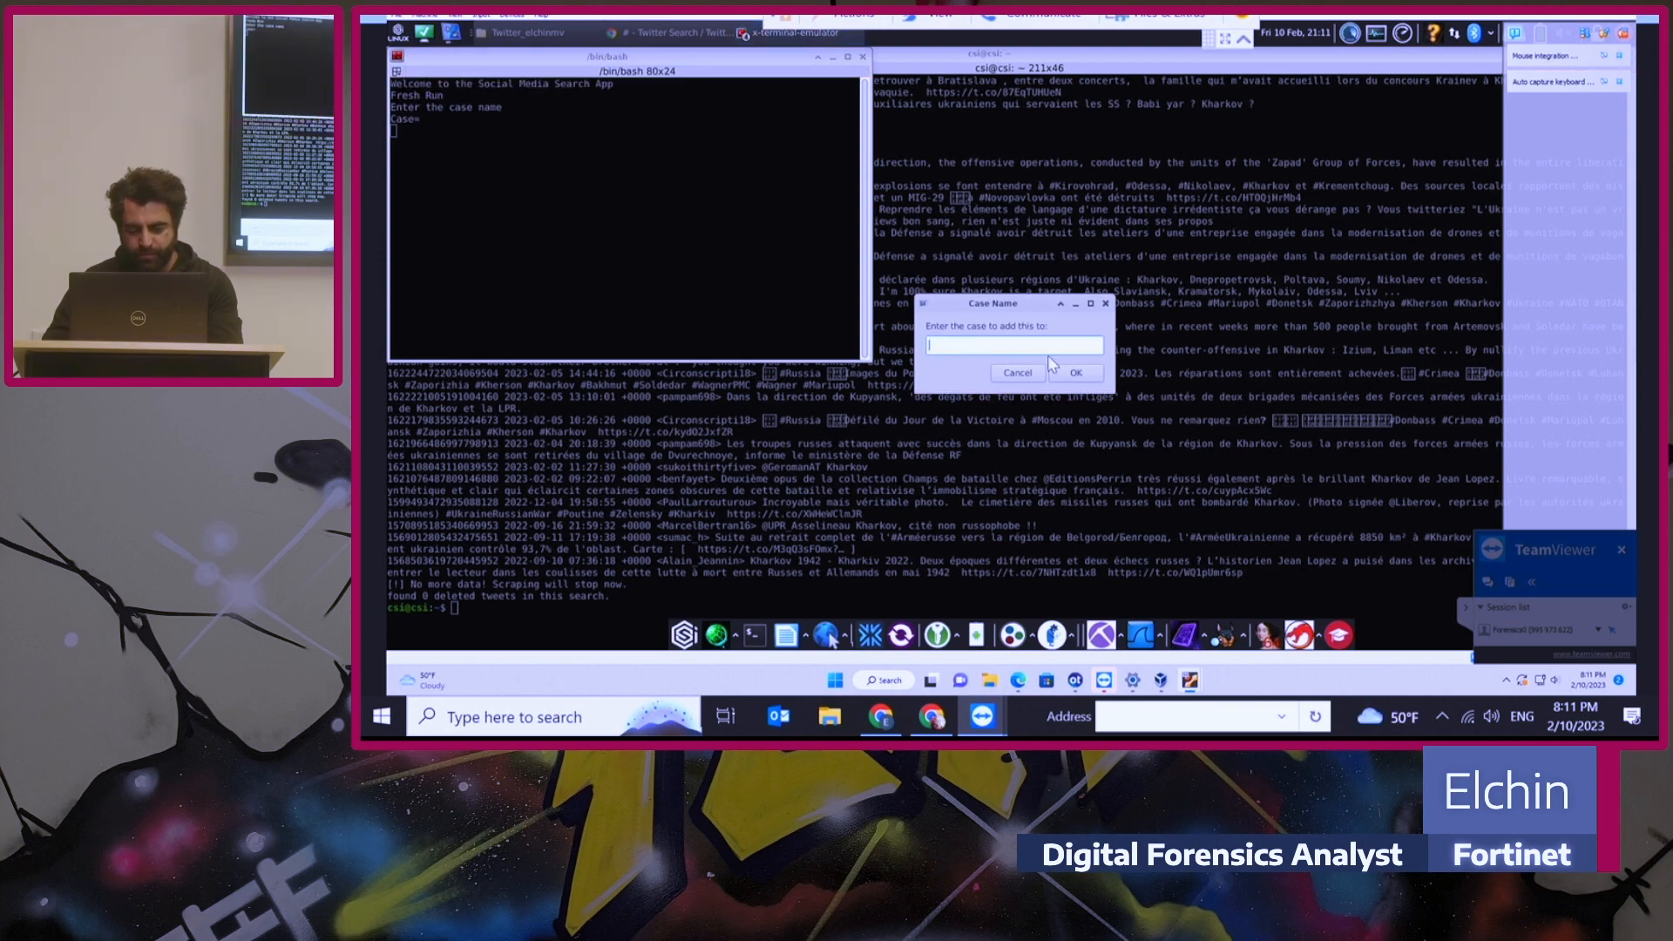
text(aa)
key(Return)
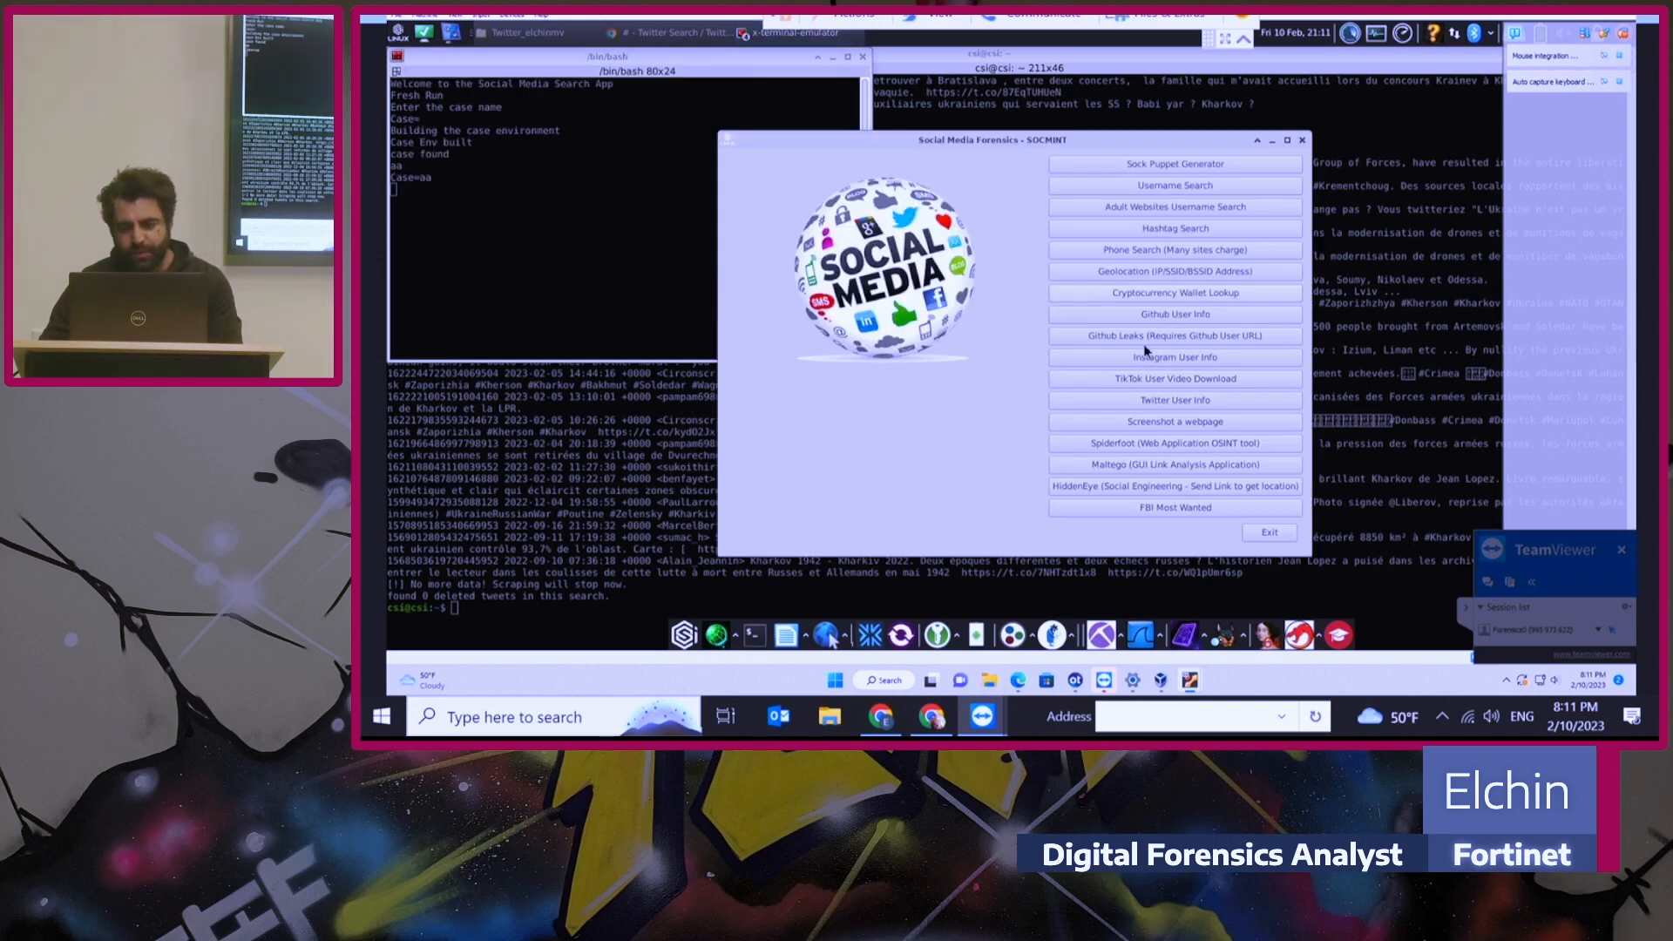
click(1187, 190)
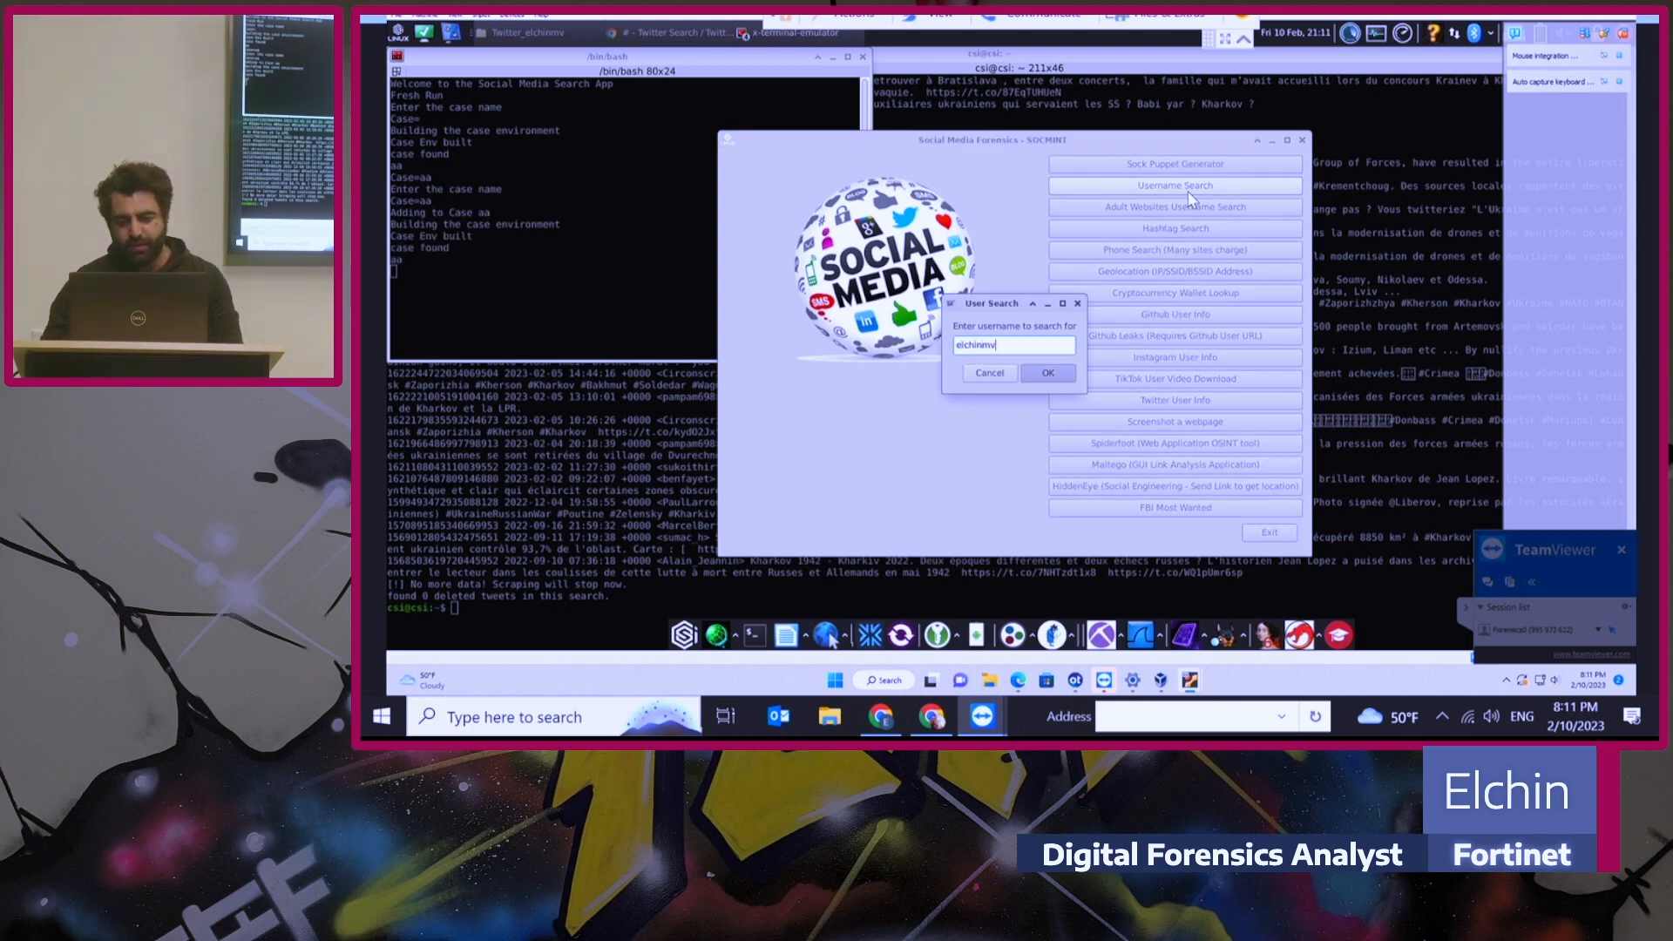
key(Return)
click(641, 276)
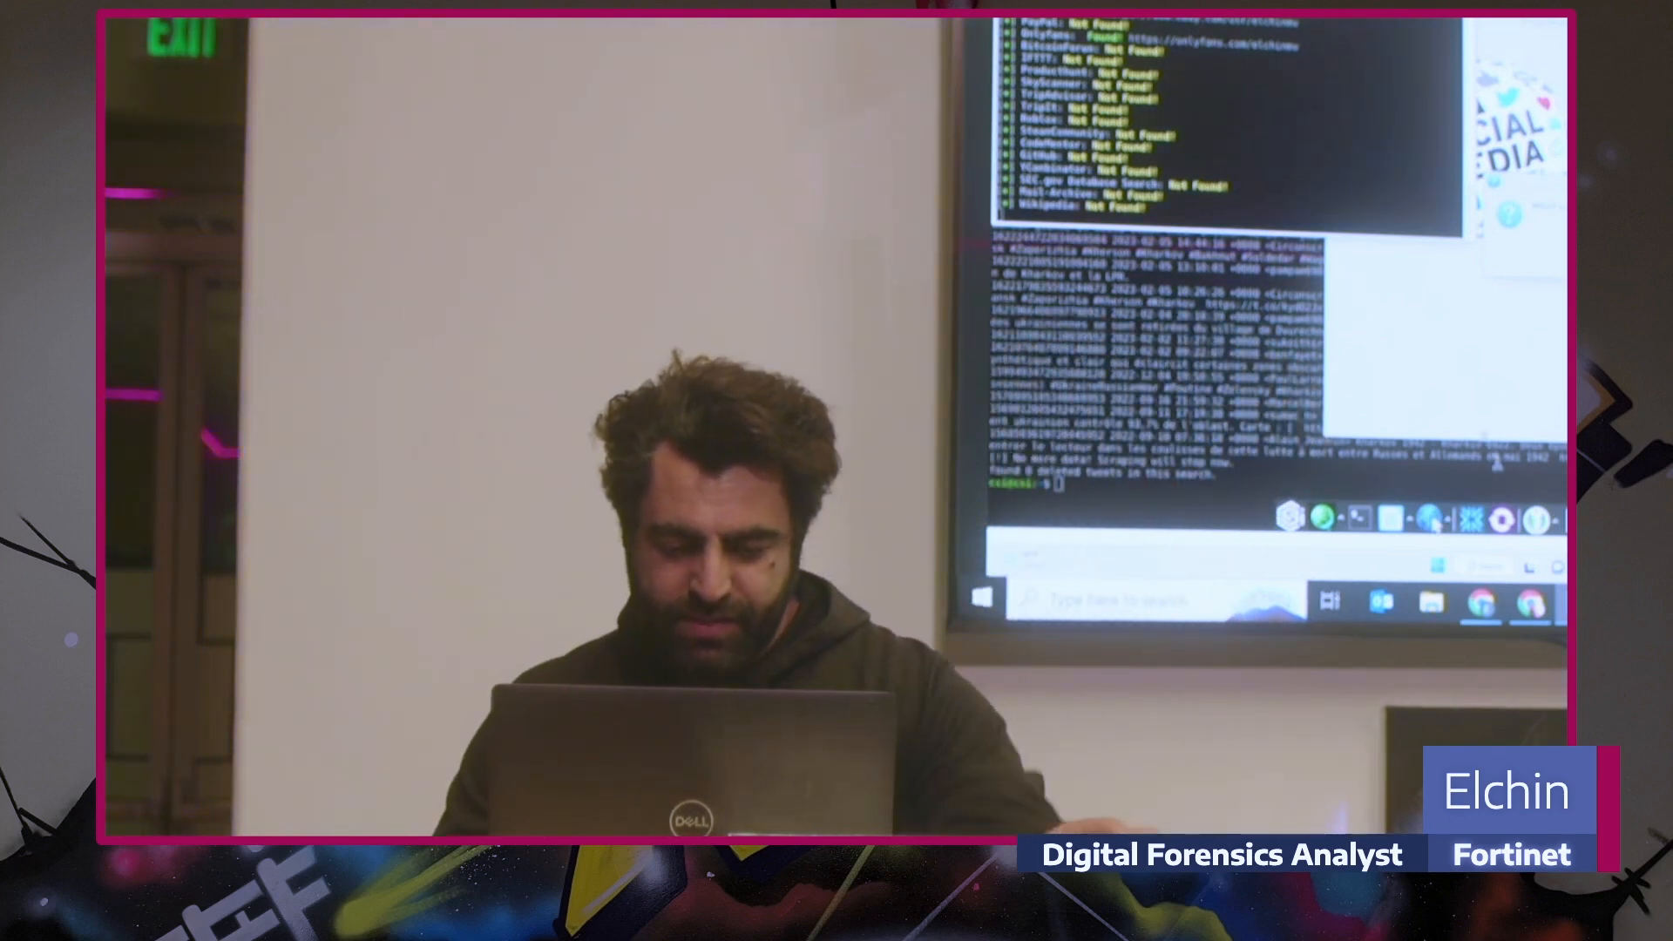
mouse_move(930, 718)
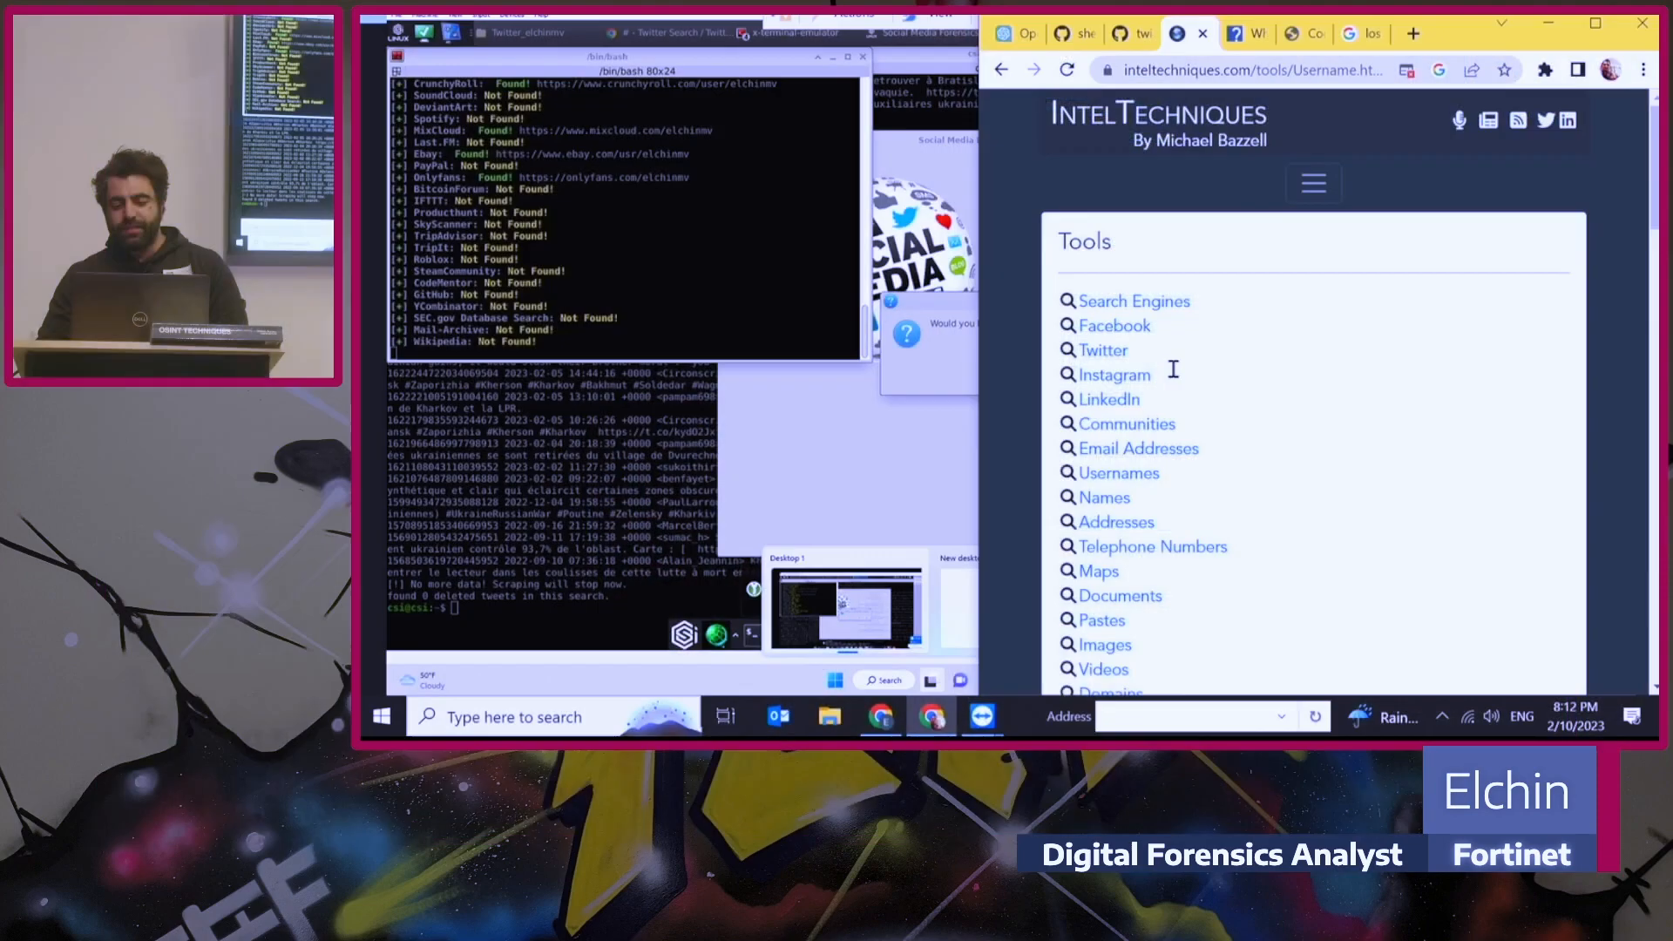
scroll(1173, 369, down, 1)
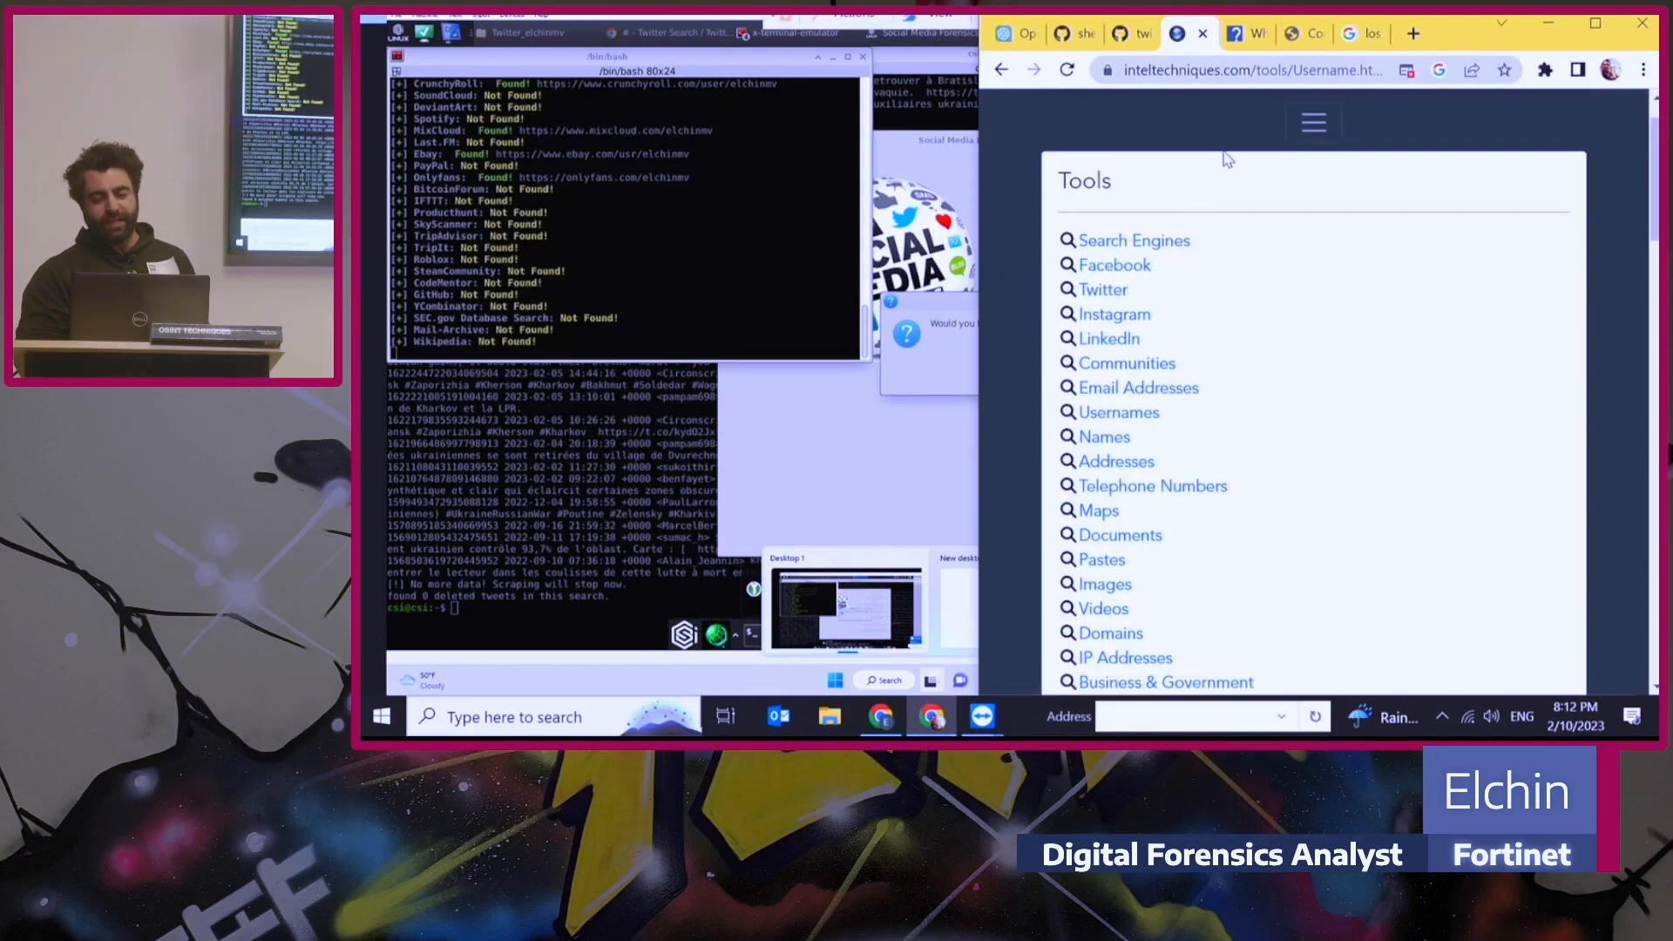
scroll(1252, 335, down, 2)
scroll(1253, 335, down, 1)
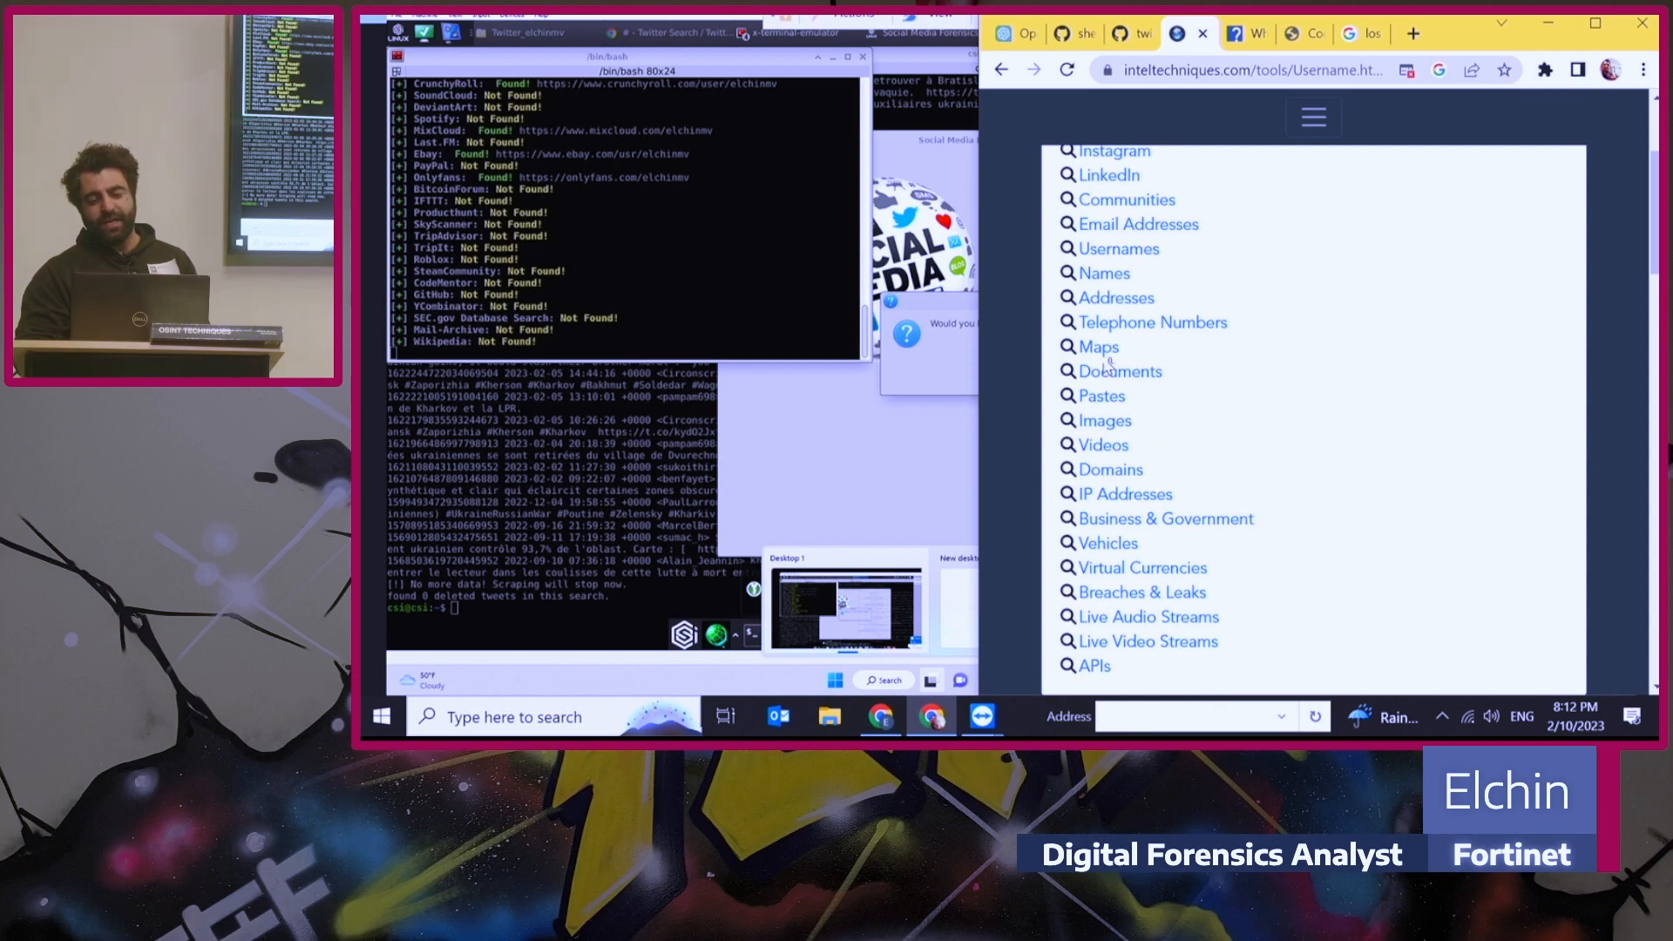
scroll(1143, 403, down, 1)
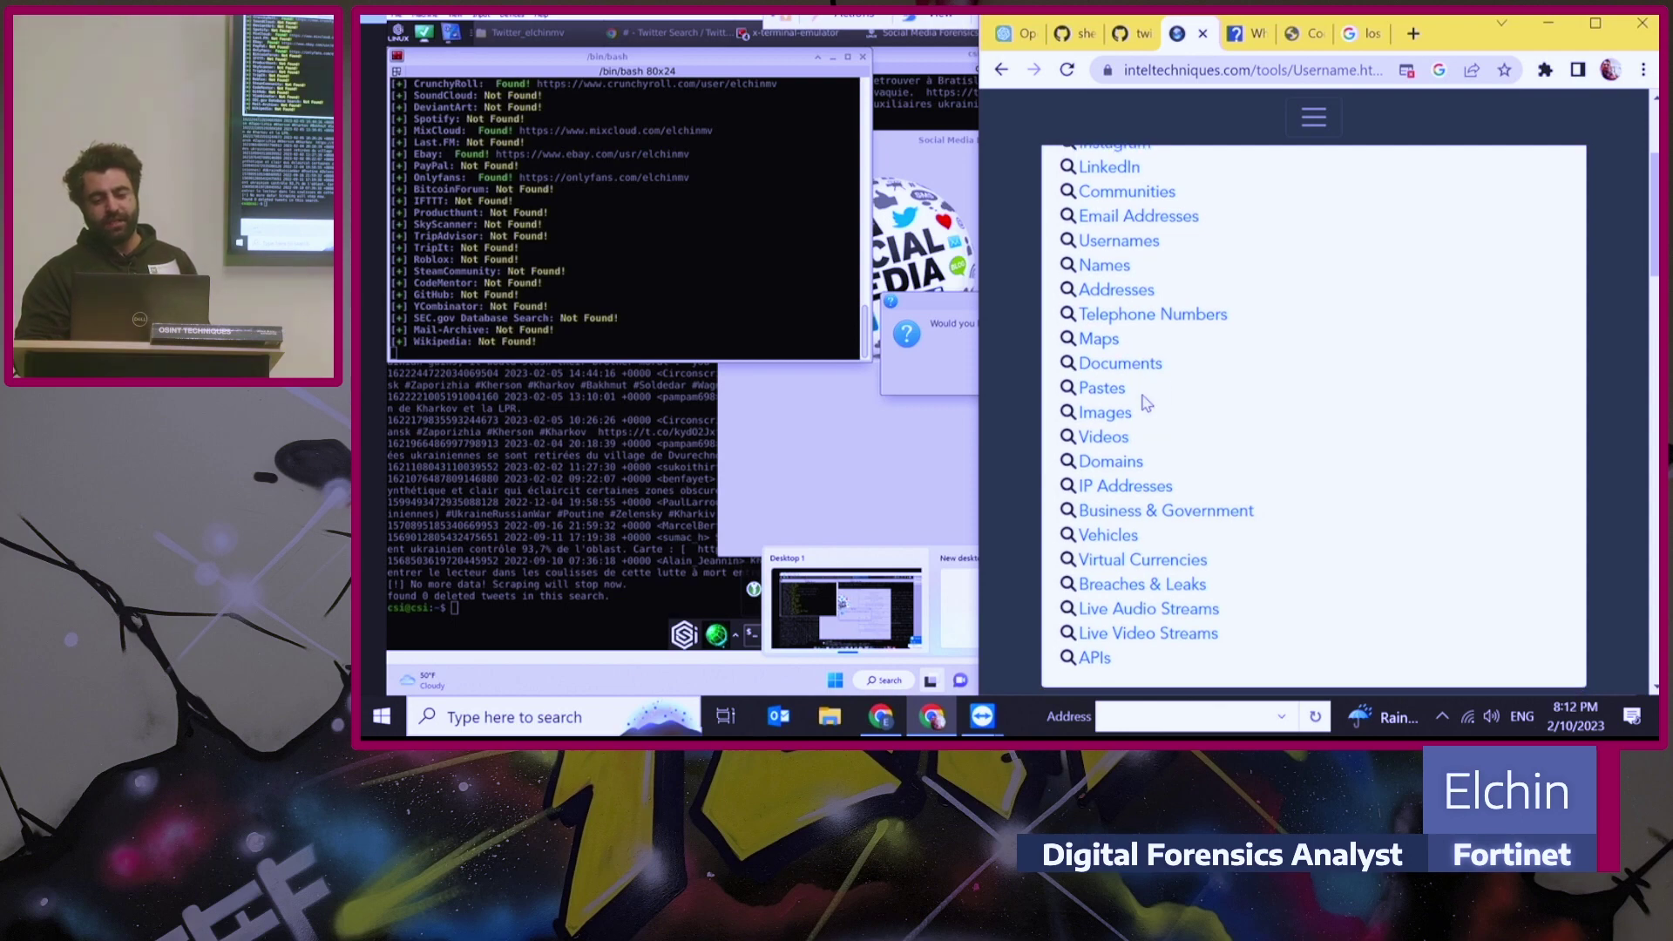
- Show the IntelTechniques Usernames lookup tools page
click(1145, 252)
scroll(1199, 485, down, 3)
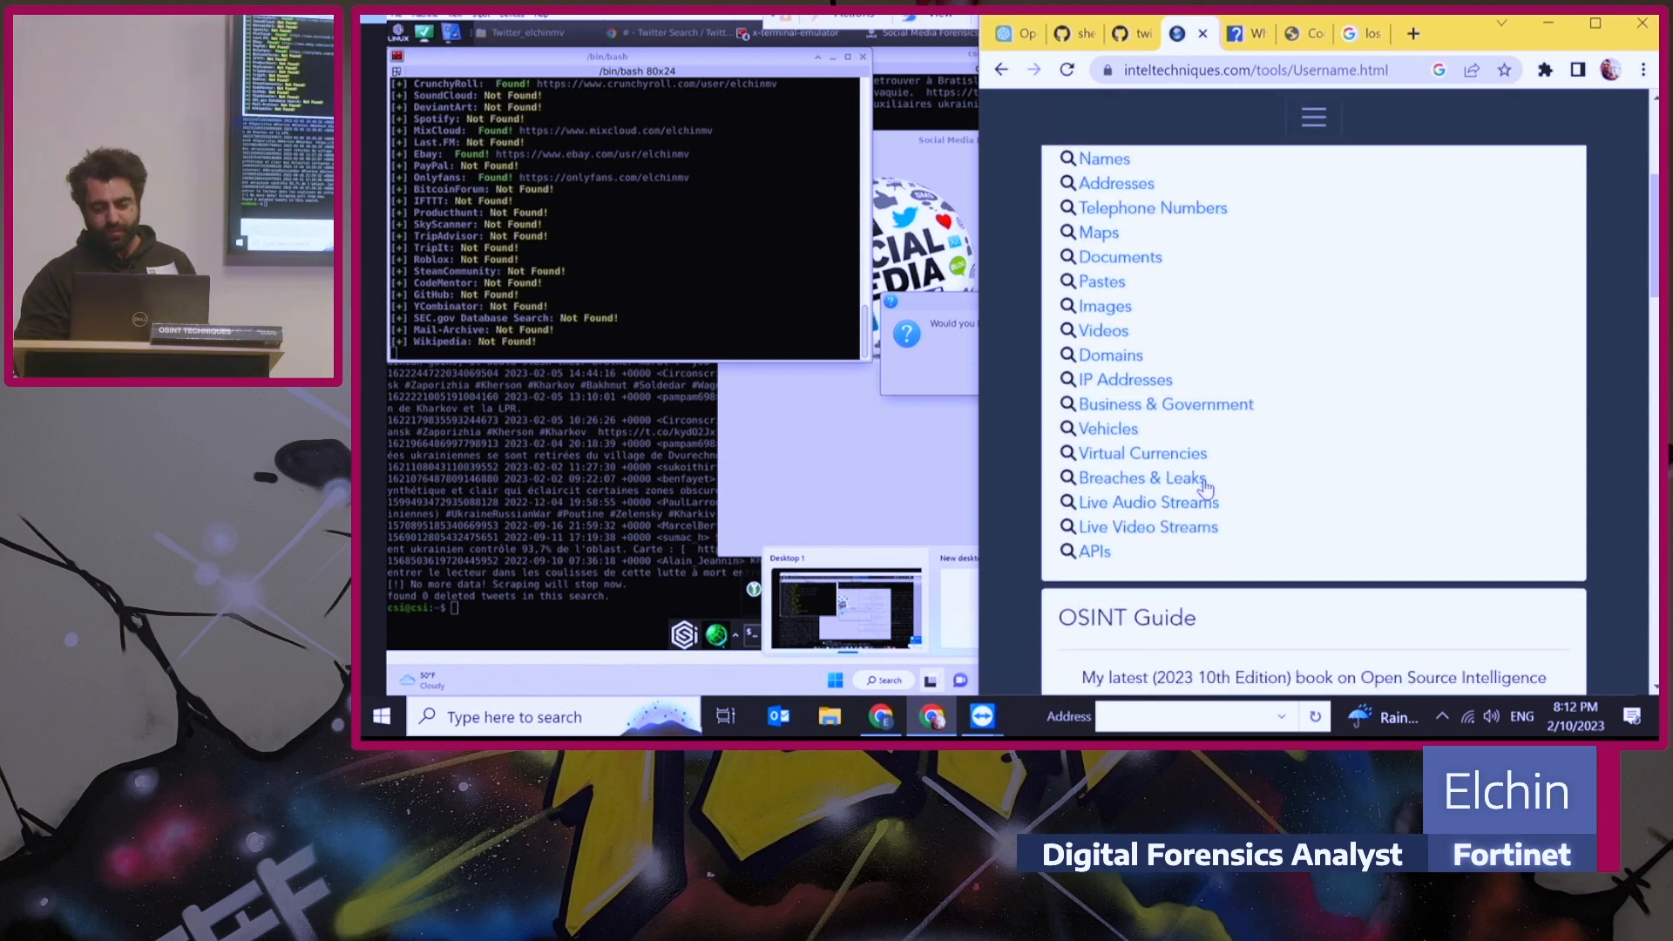
scroll(1202, 487, down, 4)
scroll(1204, 486, down, 5)
scroll(1205, 487, down, 3)
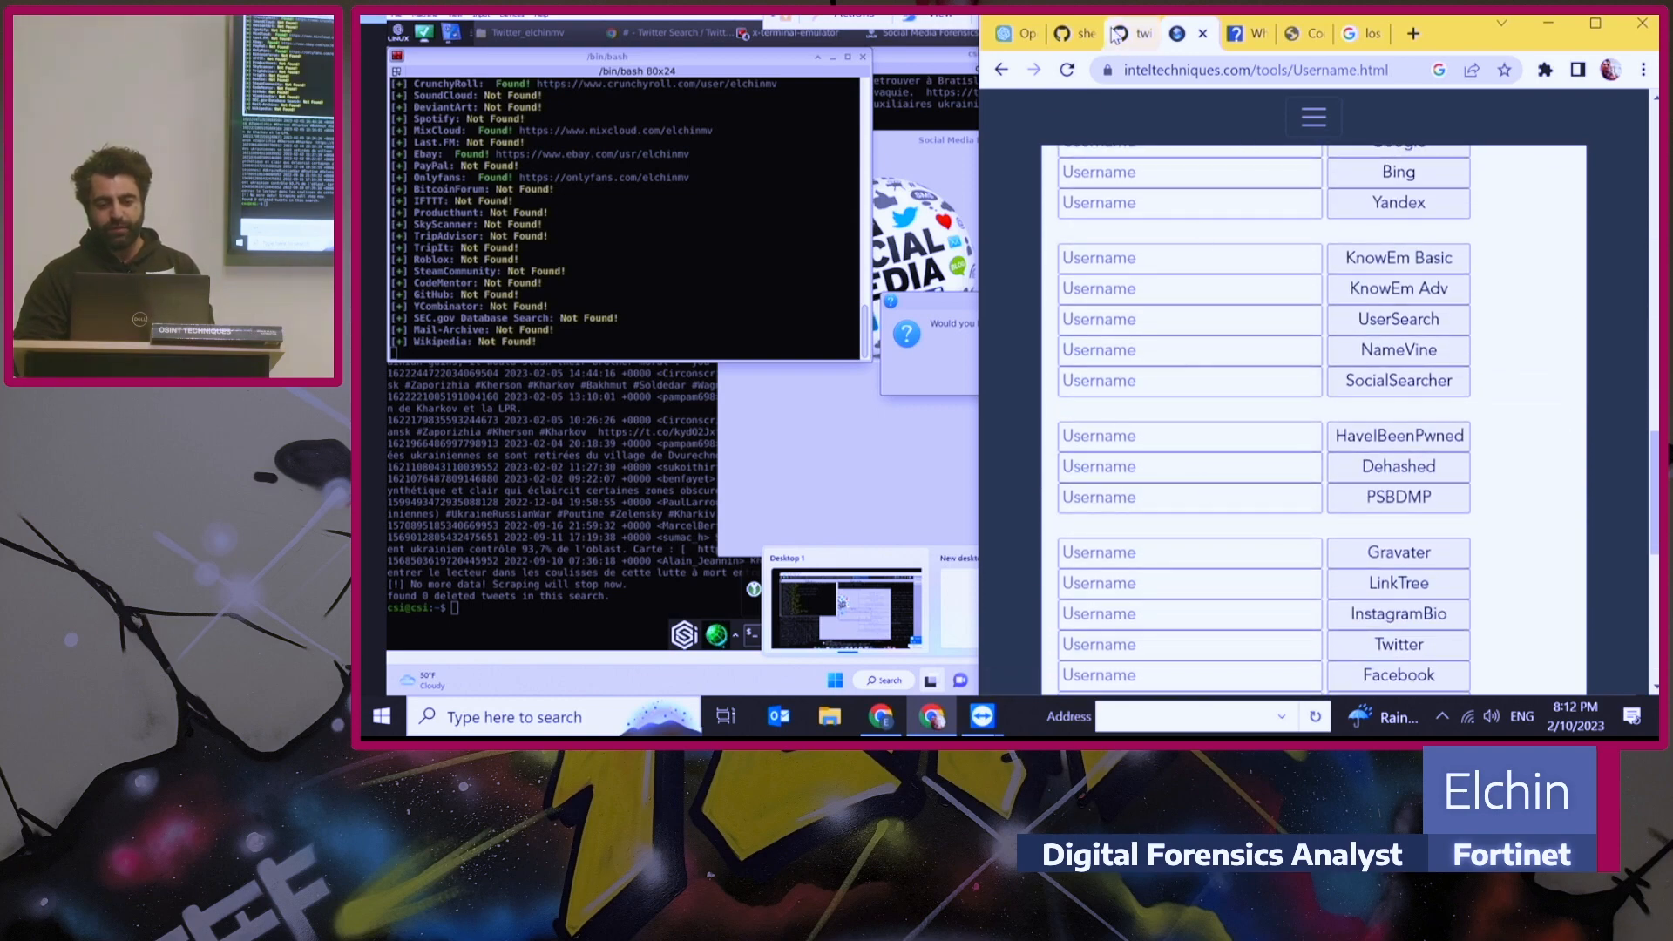
- Switch the browser to the whopostedwhat.com Facebook post search tab
click(1311, 40)
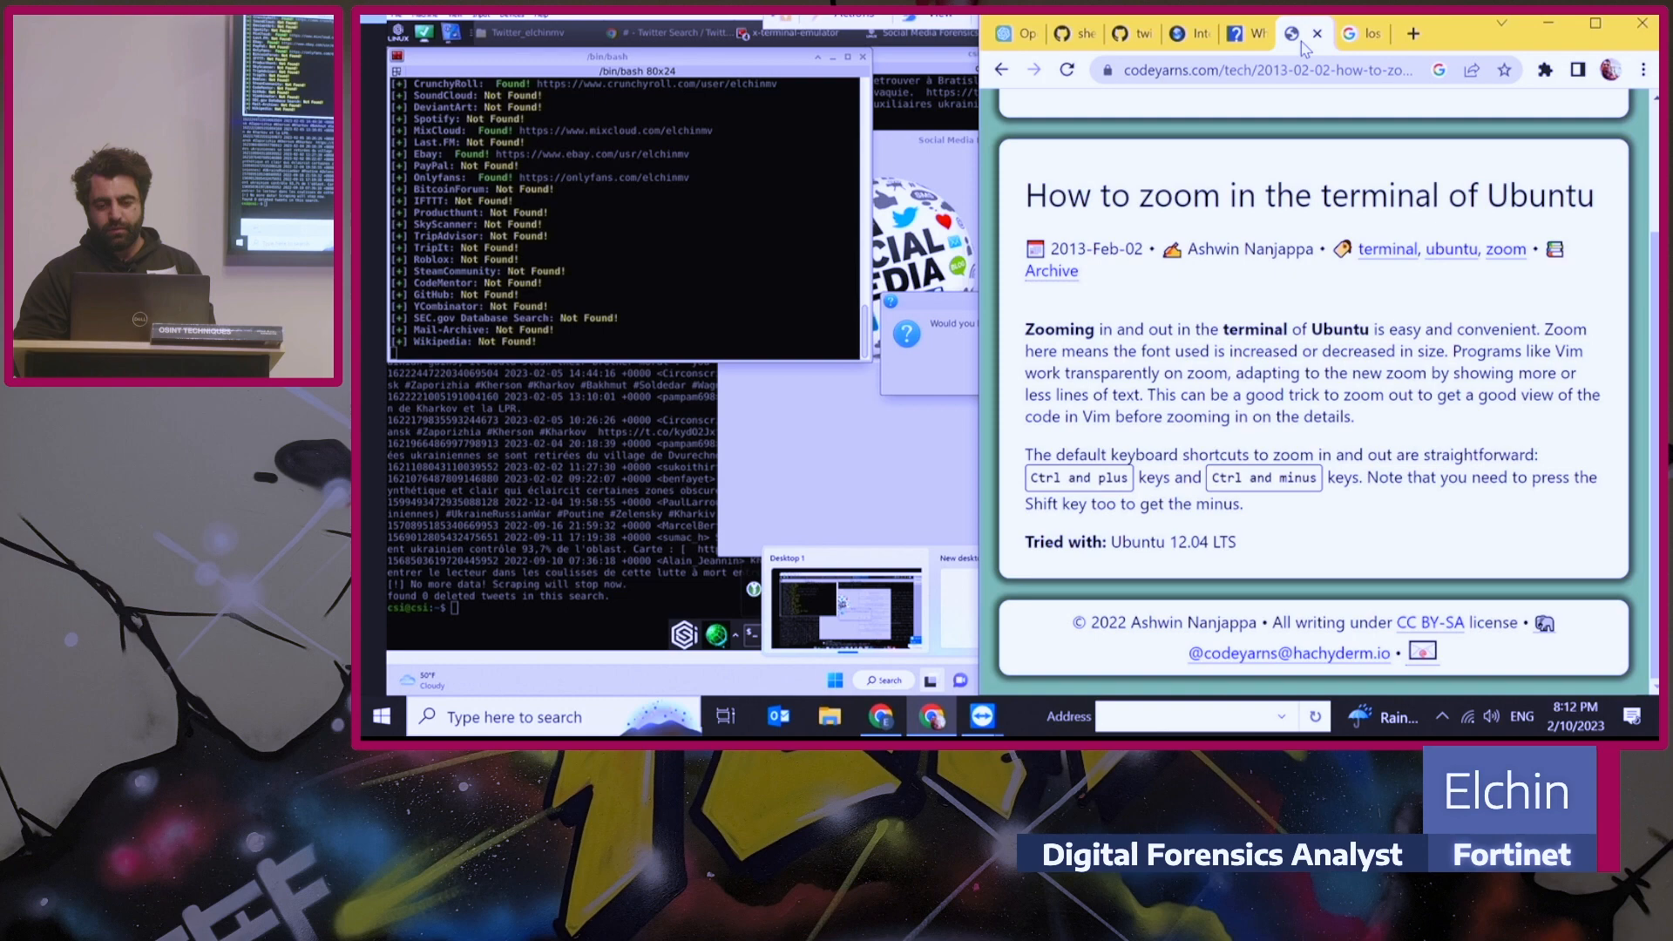
click(1258, 39)
scroll(1253, 318, up, 3)
scroll(1254, 316, up, 1)
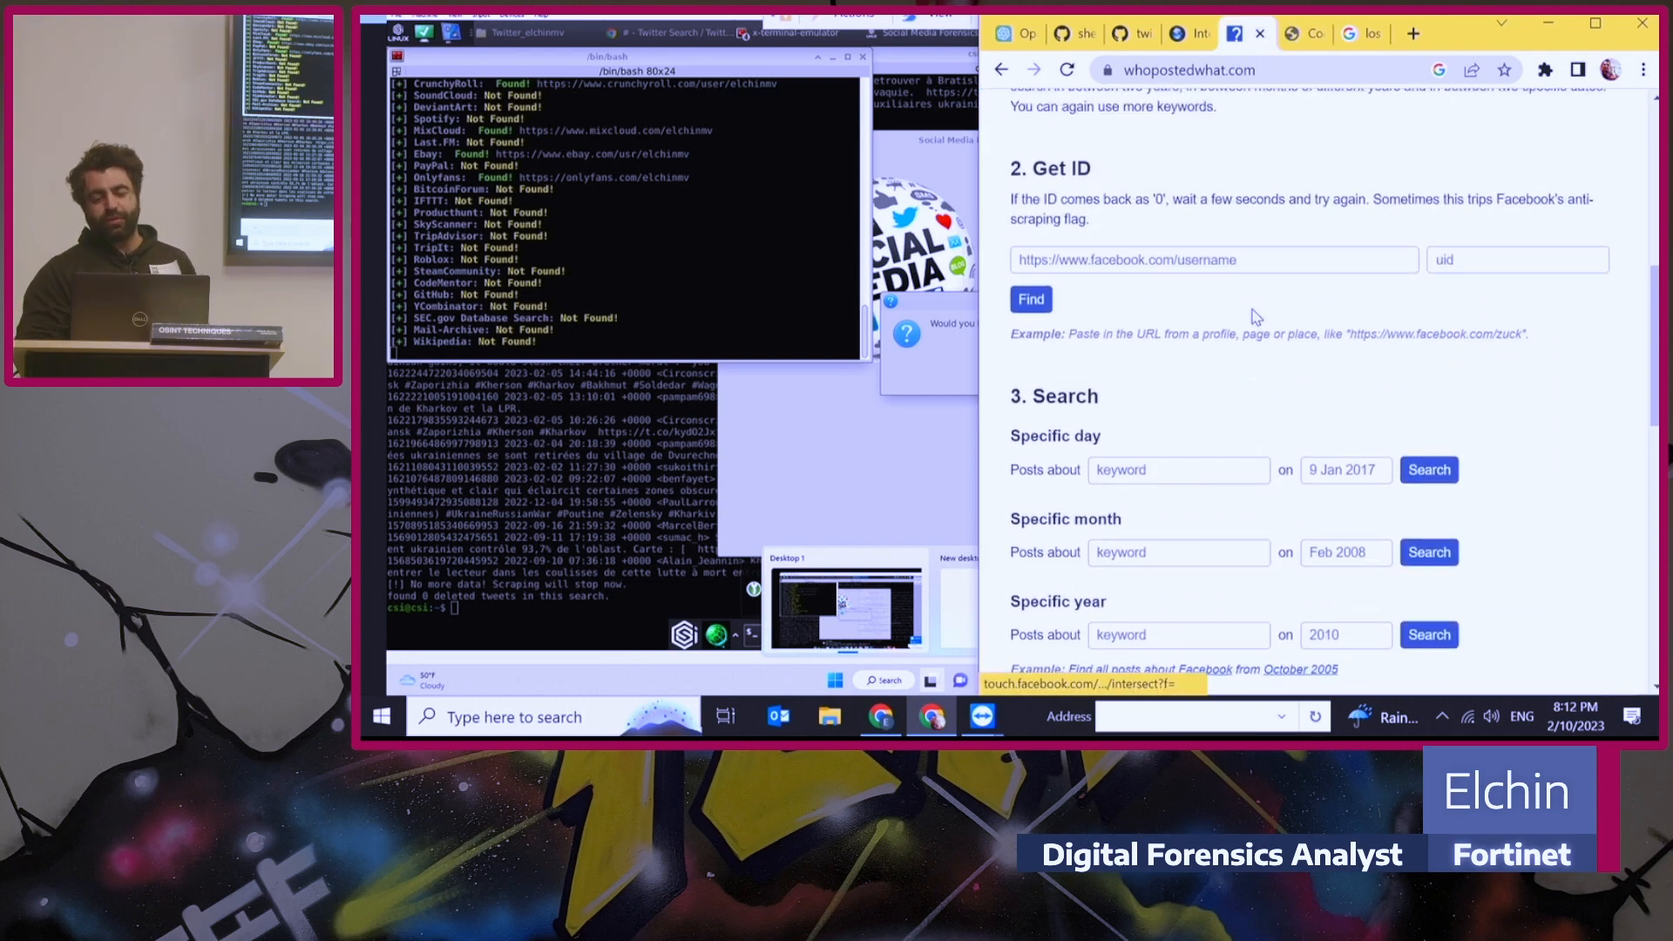
scroll(1254, 317, up, 1)
scroll(1253, 317, down, 1)
scroll(1253, 316, down, 3)
scroll(1254, 316, down, 2)
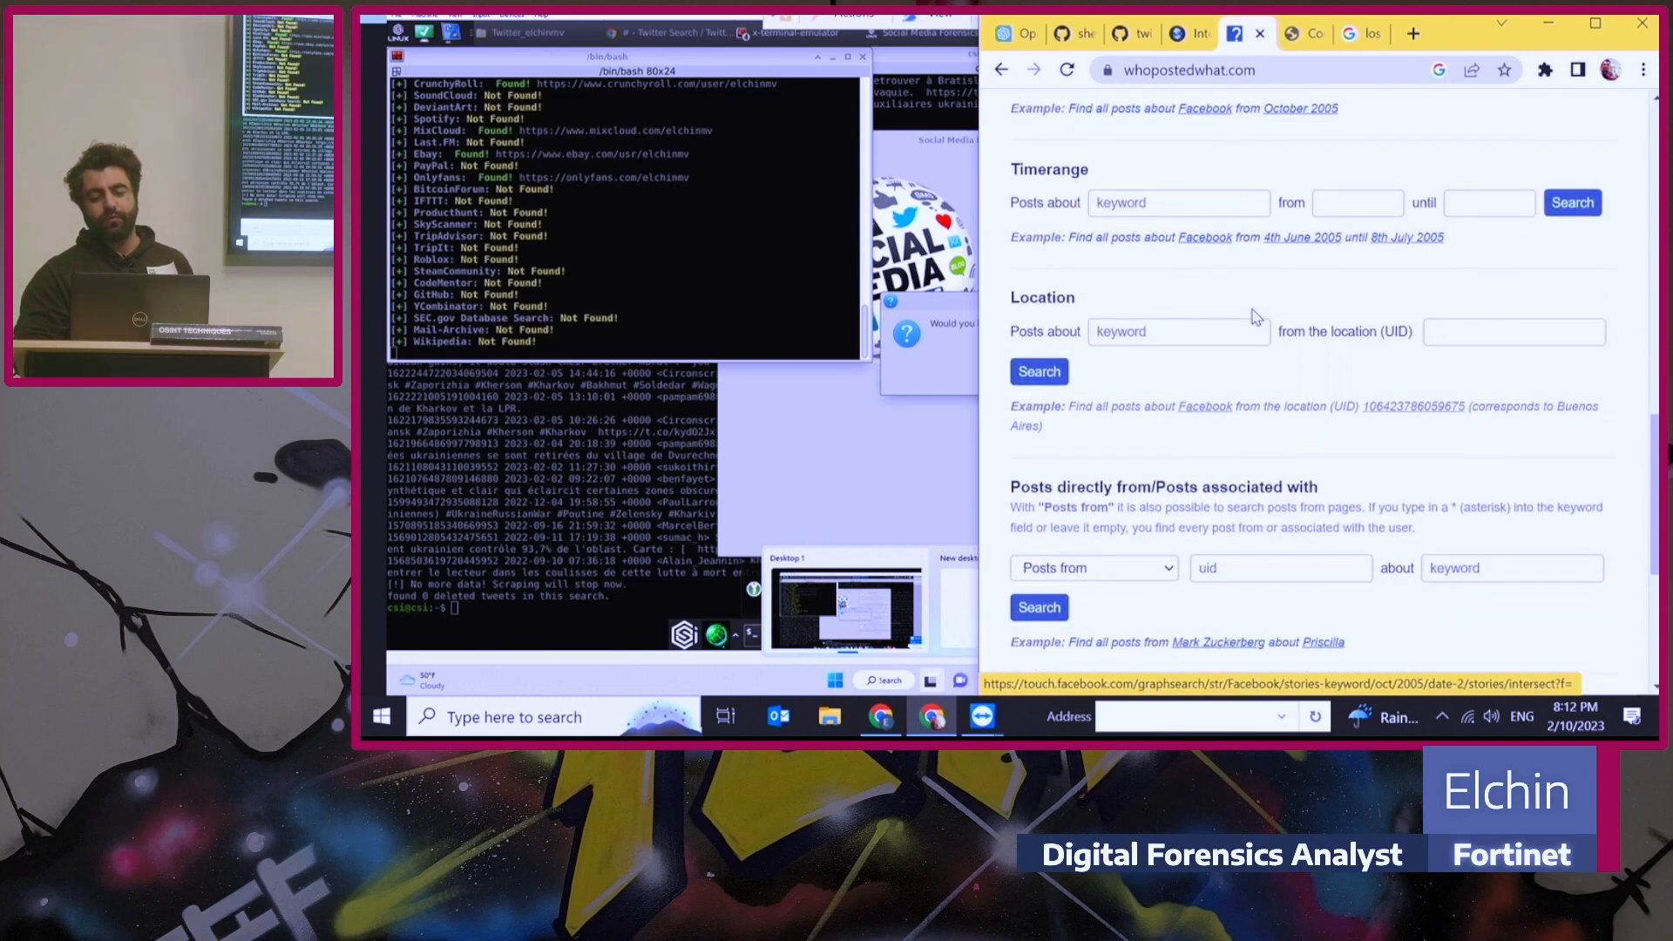